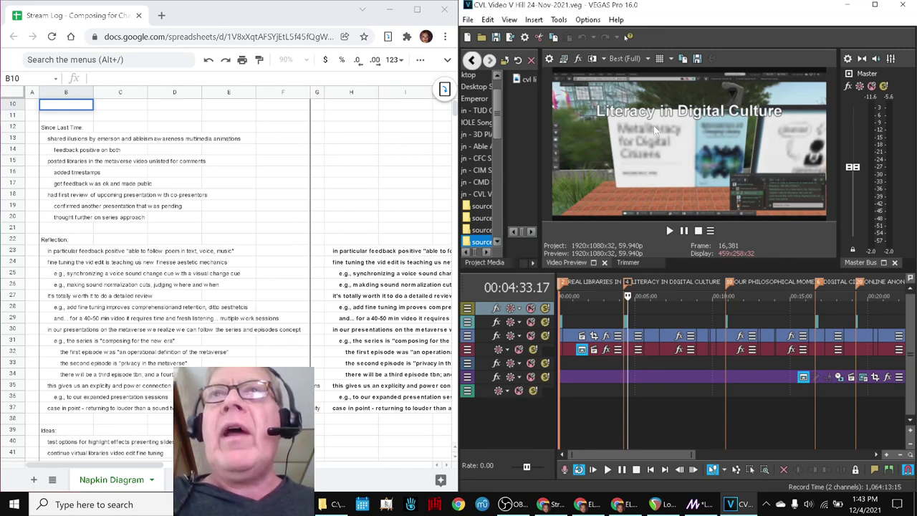
Play the Literacy in Digital Culture title section from 00:04:33.17 several times.
{"action": "key", "text": "space"}
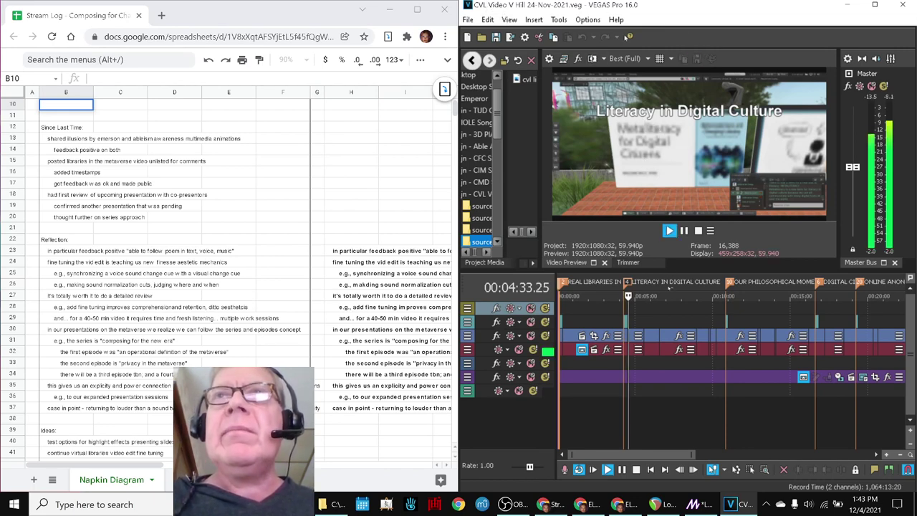
{"action": "key", "text": "space"}
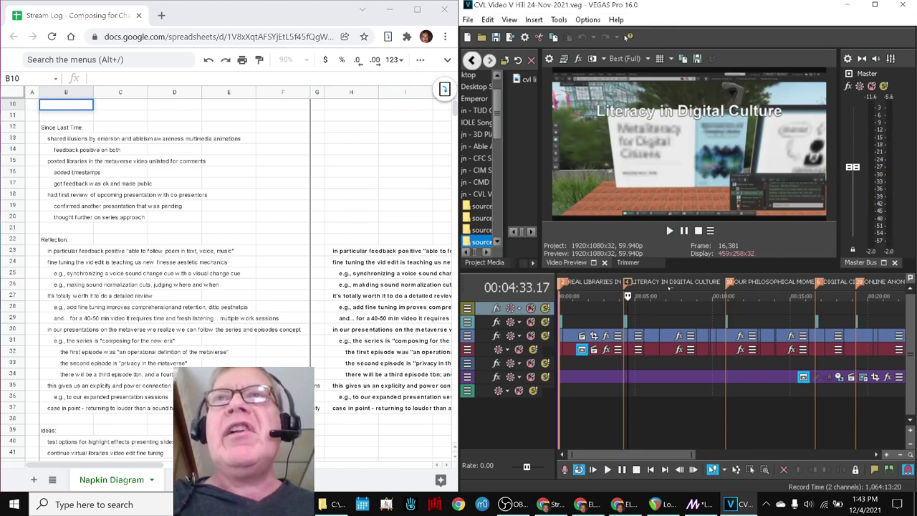
{"action": "key", "text": "space"}
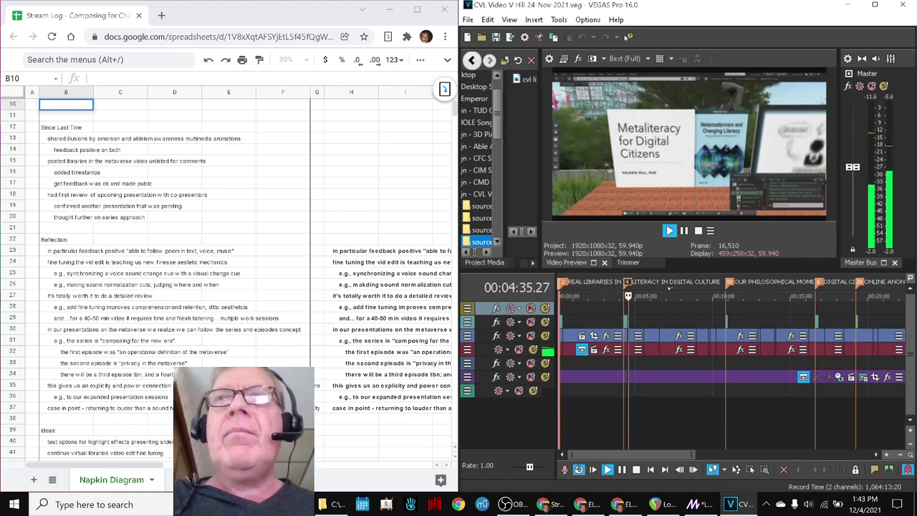
{"action": "key", "text": "space"}
{"action": "scroll", "coordinate": [648, 317], "scroll_direction": "up", "scroll_amount": 1}
{"action": "scroll", "coordinate": [647, 318], "scroll_direction": "up", "scroll_amount": 4}
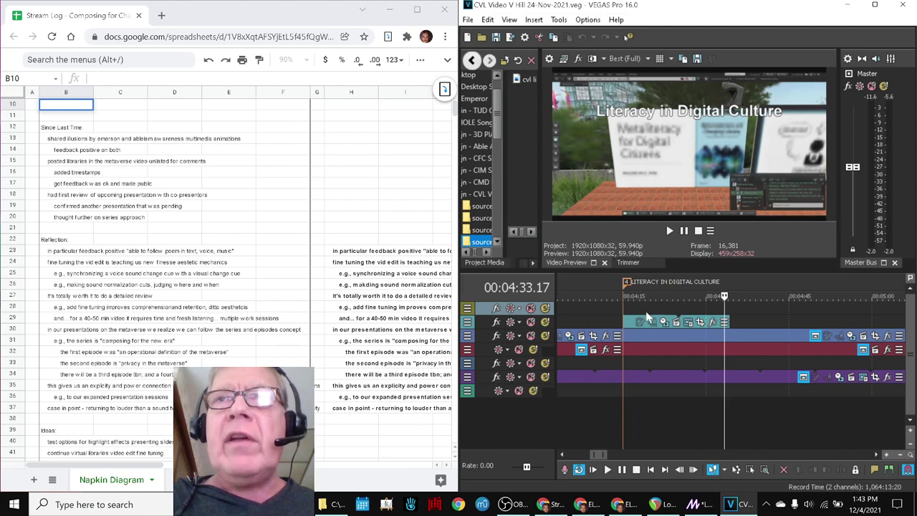
{"action": "scroll", "coordinate": [653, 301], "scroll_direction": "down", "scroll_amount": 2}
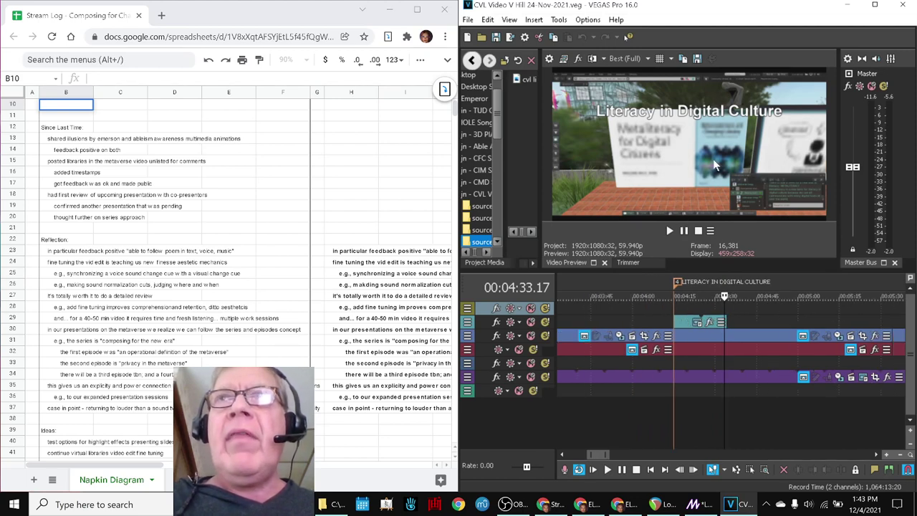
{"action": "key", "text": "space"}
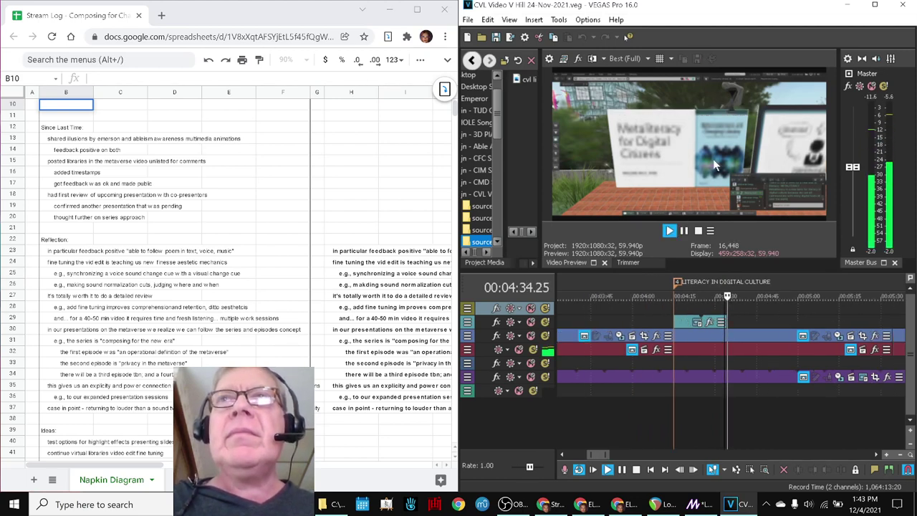
{"action": "key", "text": "space"}
{"action": "key", "text": "space"}
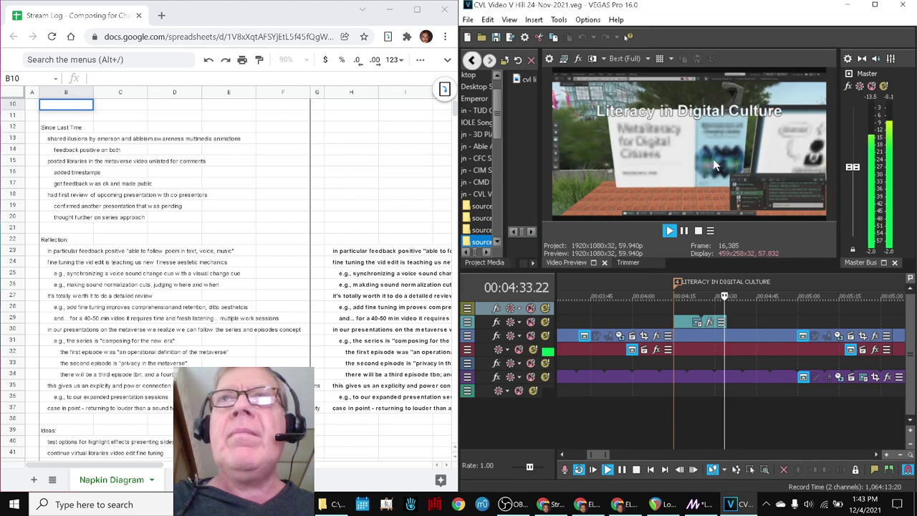
{"action": "key", "text": "space"}
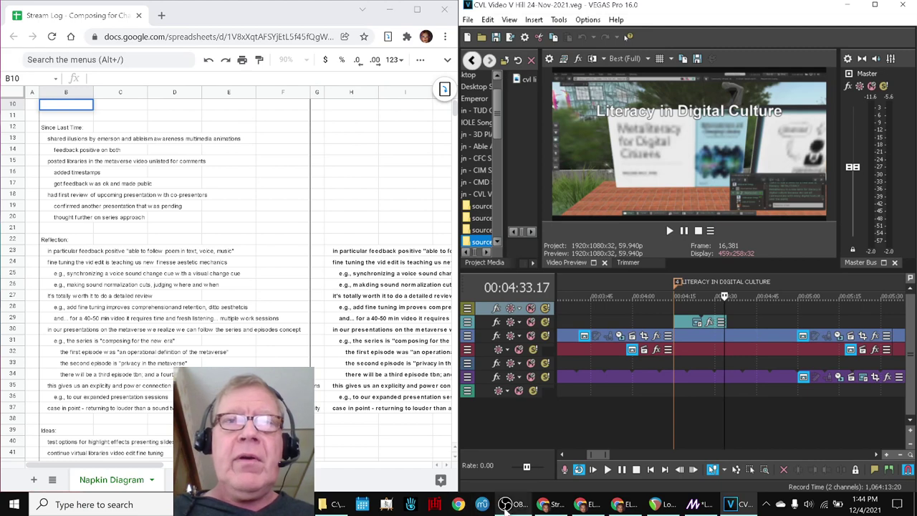
Check the OBS stream info, then read the reflection notes in cells H23 to H26.
{"action": "left_click", "coordinate": [512, 505]}
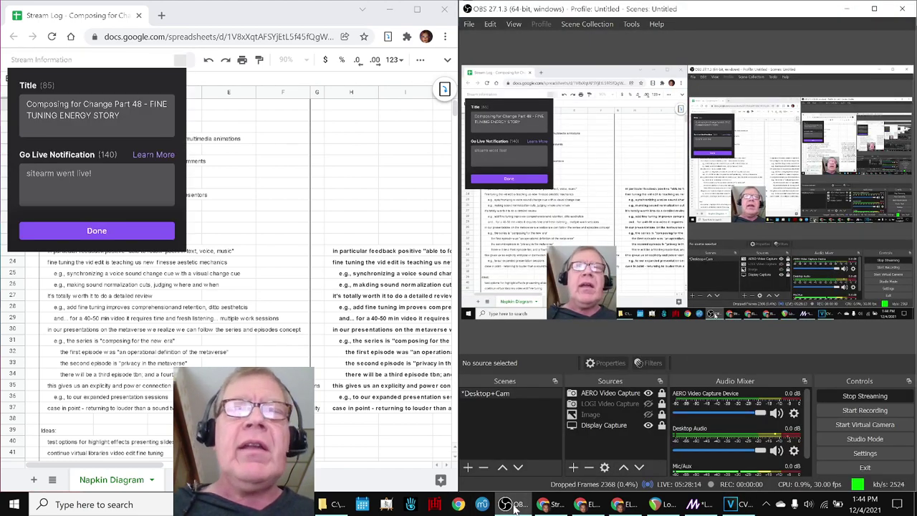
{"action": "left_click", "coordinate": [513, 504]}
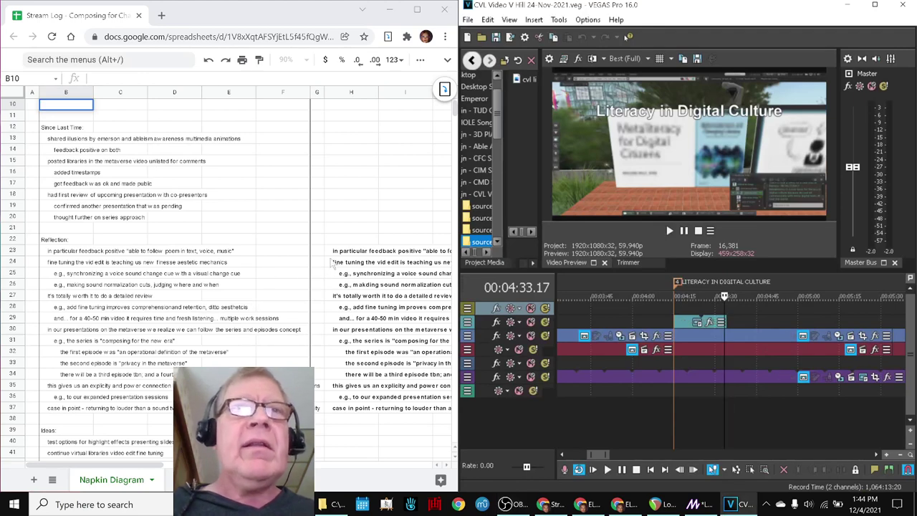
{"action": "left_click", "coordinate": [333, 252]}
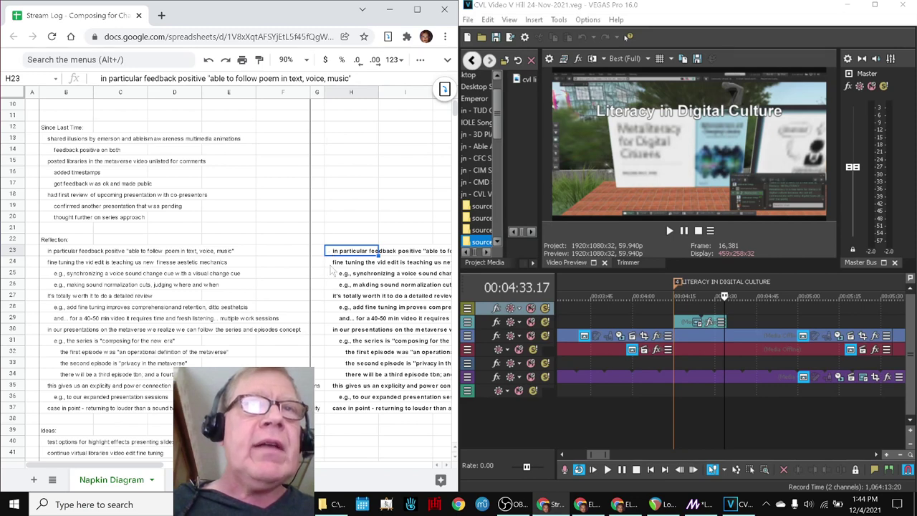
{"action": "left_click", "coordinate": [331, 267]}
{"action": "key", "text": "Right"}
{"action": "key", "text": "Right"}
{"action": "key", "text": "Right"}
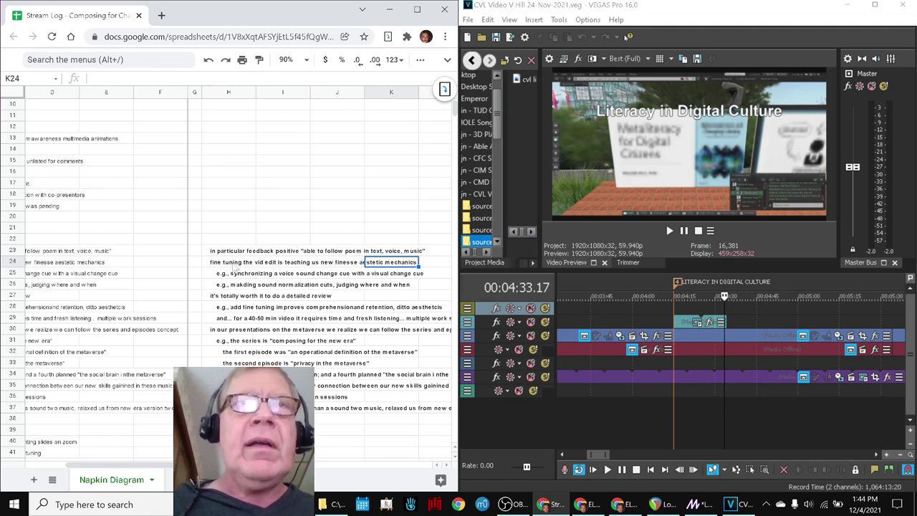
{"action": "left_click", "coordinate": [240, 277]}
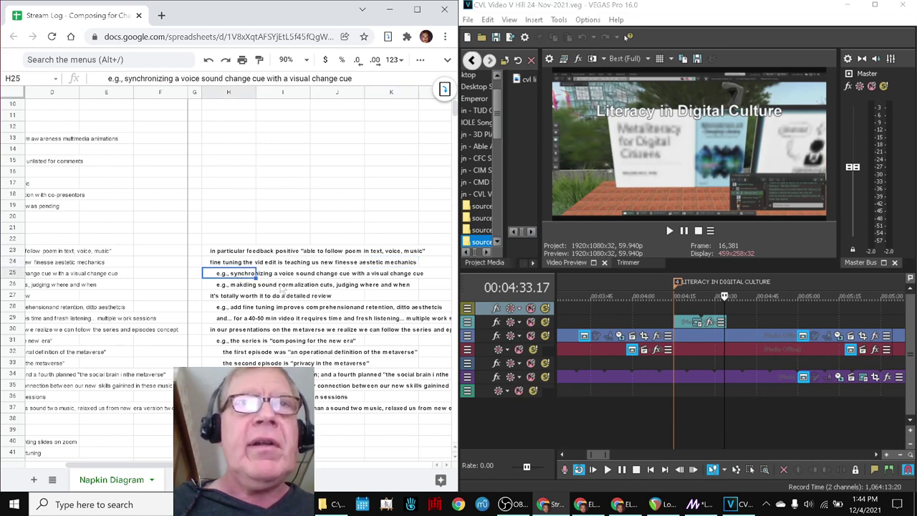
{"action": "left_click", "coordinate": [244, 287]}
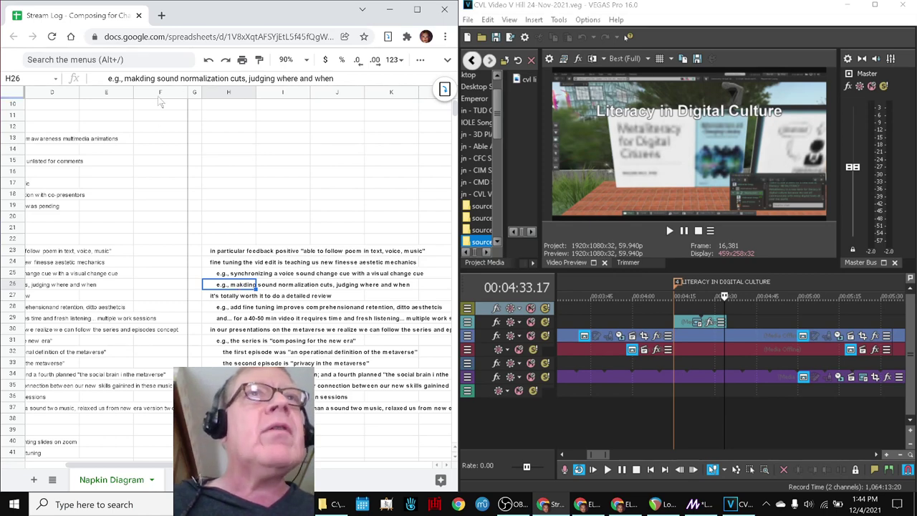
Correct 'makding' to 'making' in cell H26.
{"action": "key", "text": "F2"}
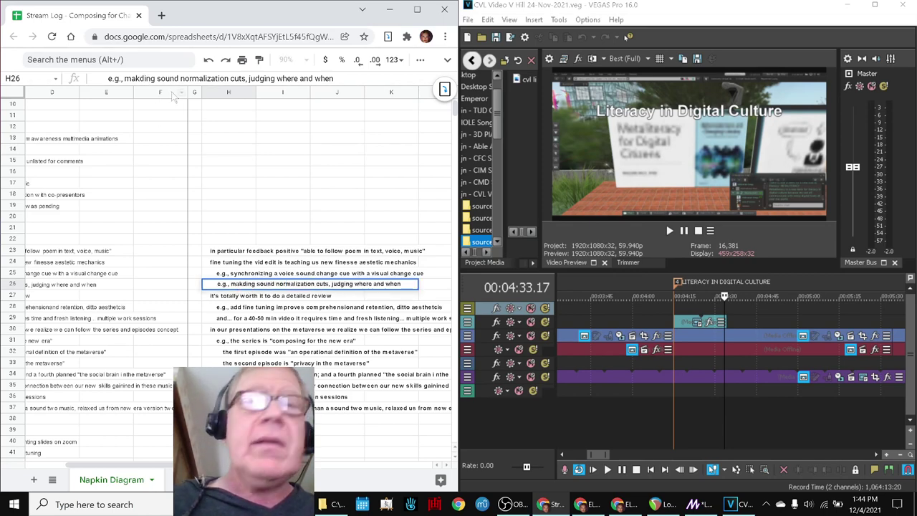
{"action": "key", "text": "BackSpace"}
{"action": "left_click", "coordinate": [243, 252]}
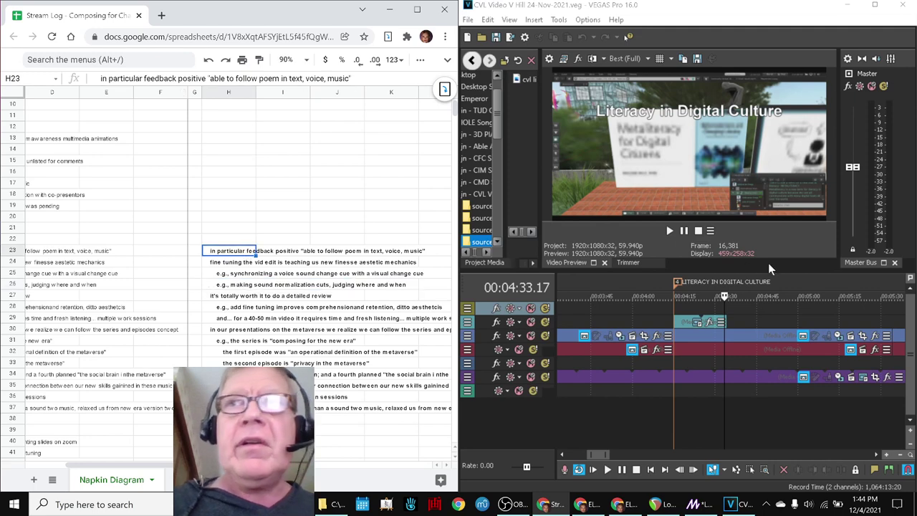
{"action": "scroll", "coordinate": [788, 272], "scroll_direction": "down", "scroll_amount": 6}
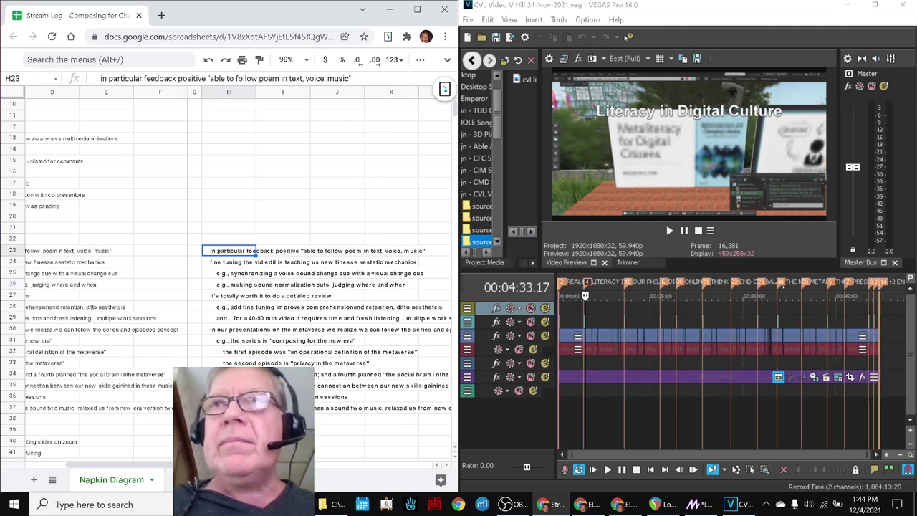
Go to the Balancing Worlds region and open the context menu of the audio event at 00:29:47.58.
{"action": "left_click", "coordinate": [756, 343]}
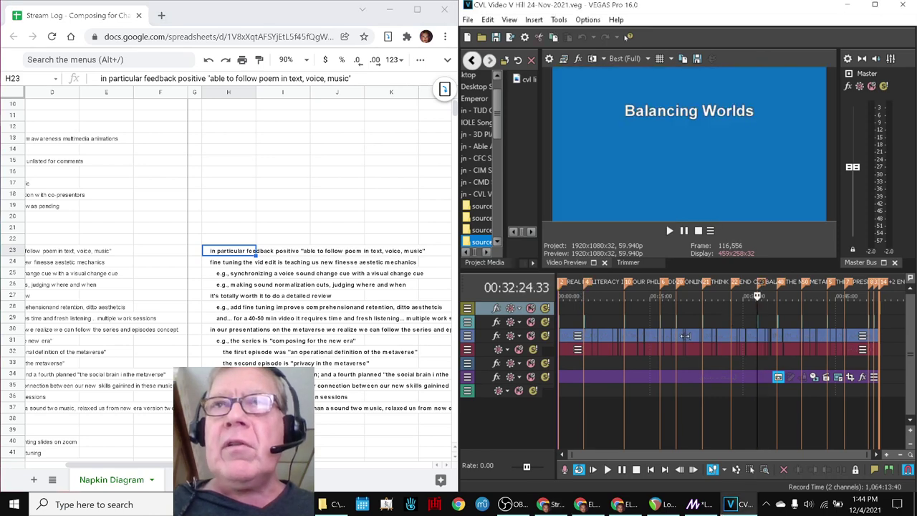
{"action": "scroll", "coordinate": [686, 338], "scroll_direction": "up", "scroll_amount": 8}
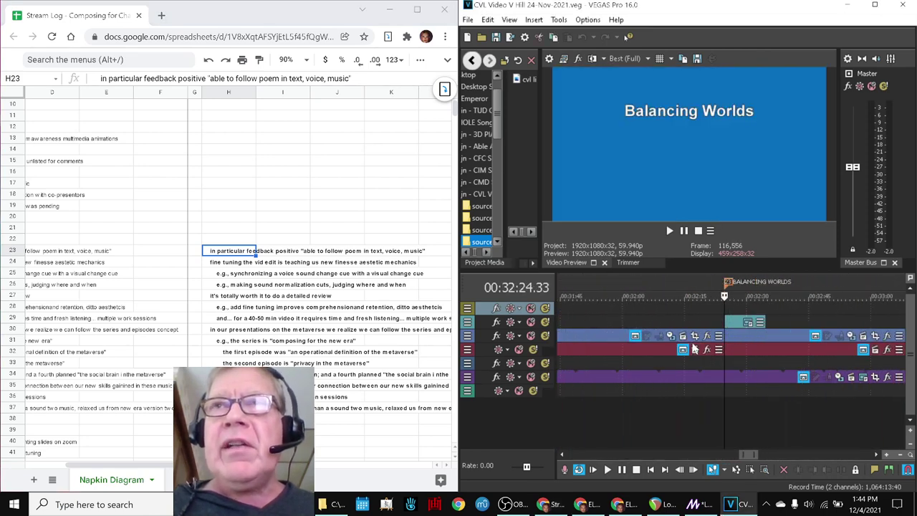
{"action": "scroll", "coordinate": [692, 349], "scroll_direction": "down", "scroll_amount": 4}
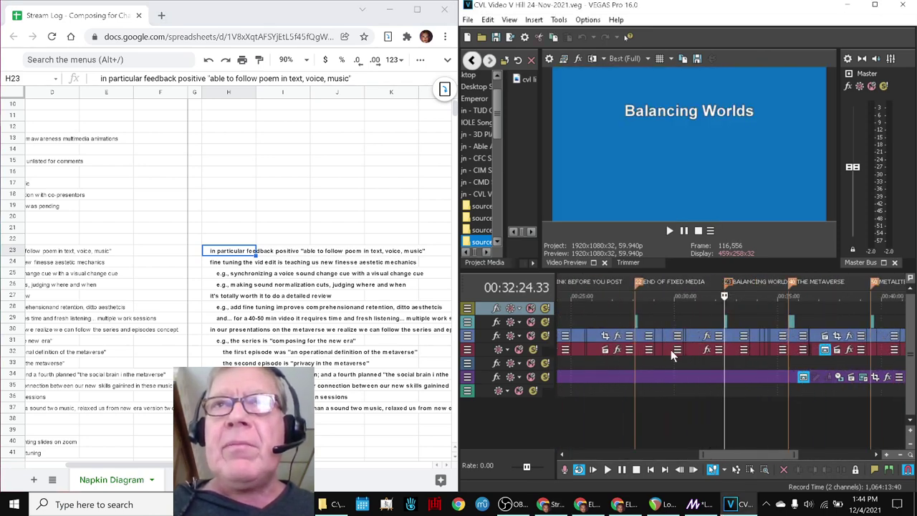
{"action": "left_click", "coordinate": [668, 349]}
{"action": "right_click", "coordinate": [669, 349]}
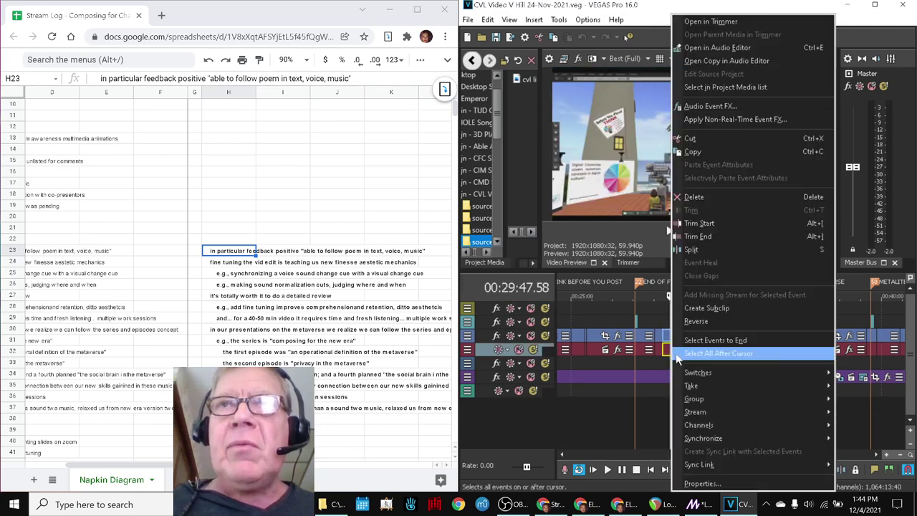
Recalculate the audio event's Normalize gain in its Properties and confirm with OK.
{"action": "left_click", "coordinate": [702, 484]}
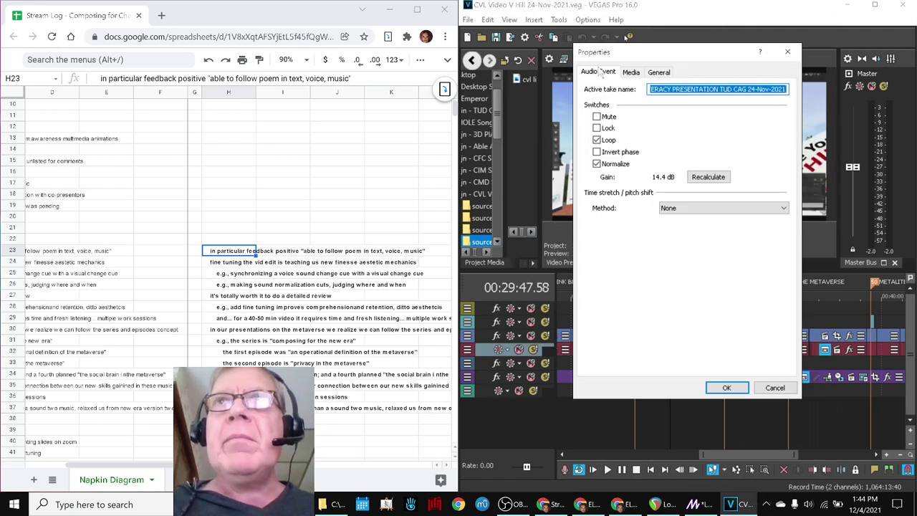
{"action": "left_click", "coordinate": [706, 179]}
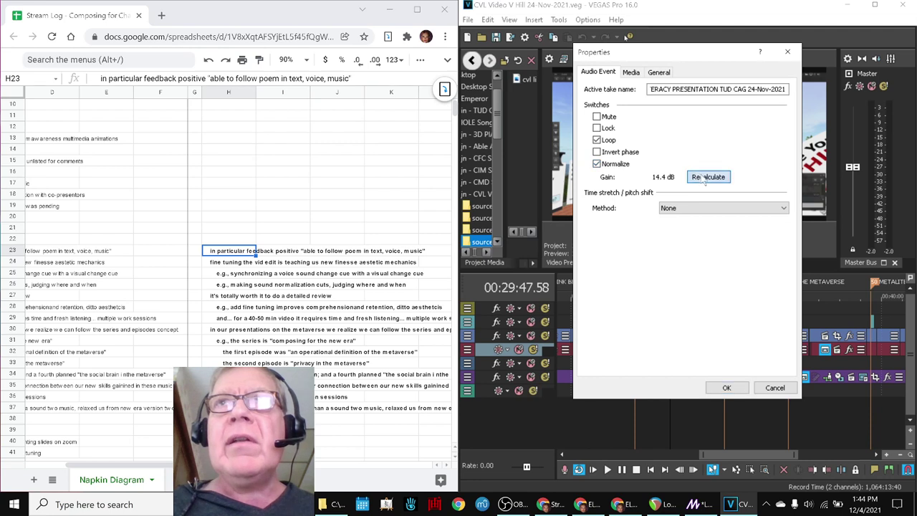
{"action": "left_click", "coordinate": [726, 386]}
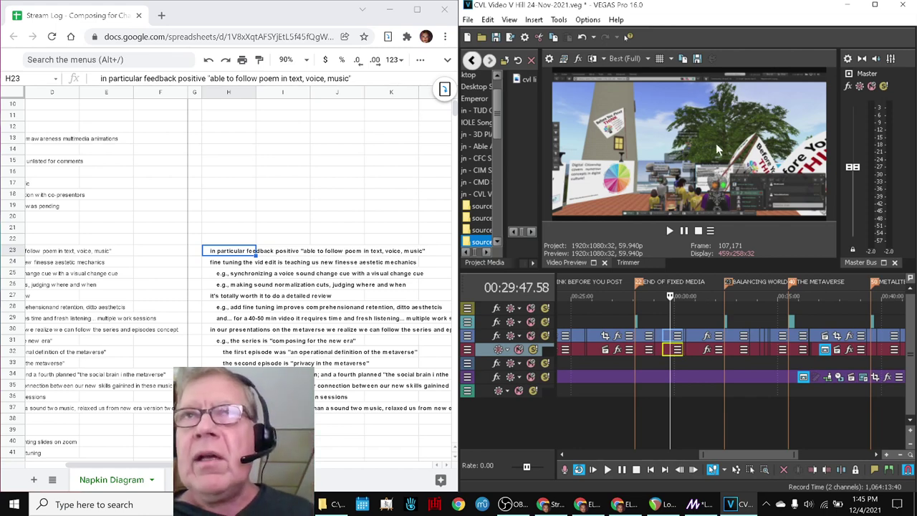
{"action": "scroll", "coordinate": [820, 300], "scroll_direction": "down", "scroll_amount": 3}
{"action": "scroll", "coordinate": [813, 299], "scroll_direction": "down", "scroll_amount": 3}
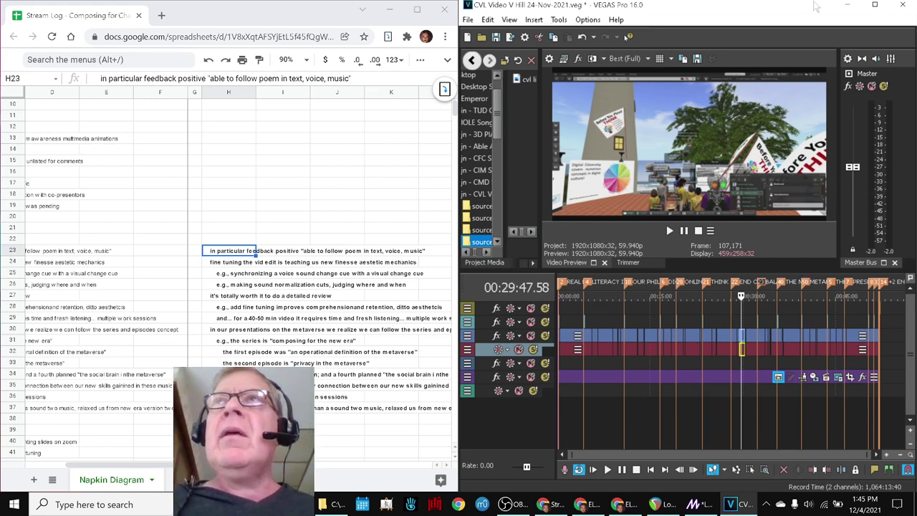
{"action": "left_click", "coordinate": [850, 8]}
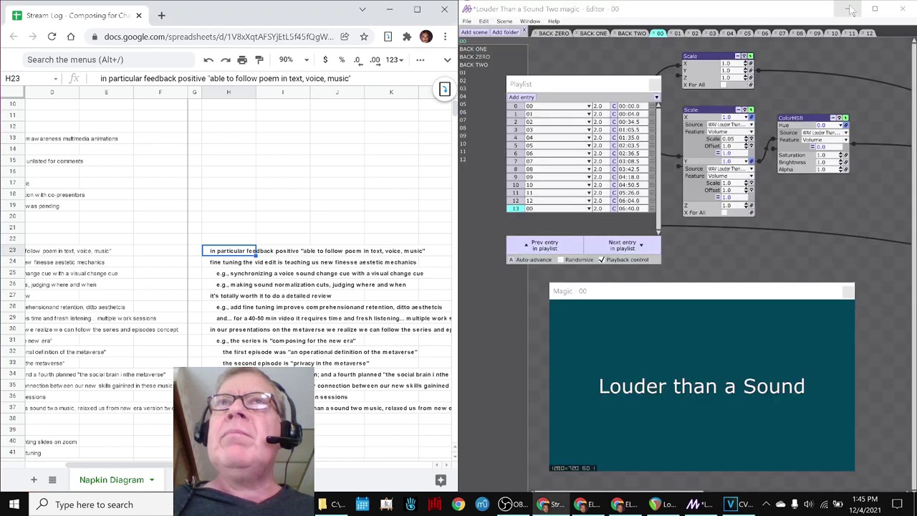
{"action": "left_click", "coordinate": [213, 265]}
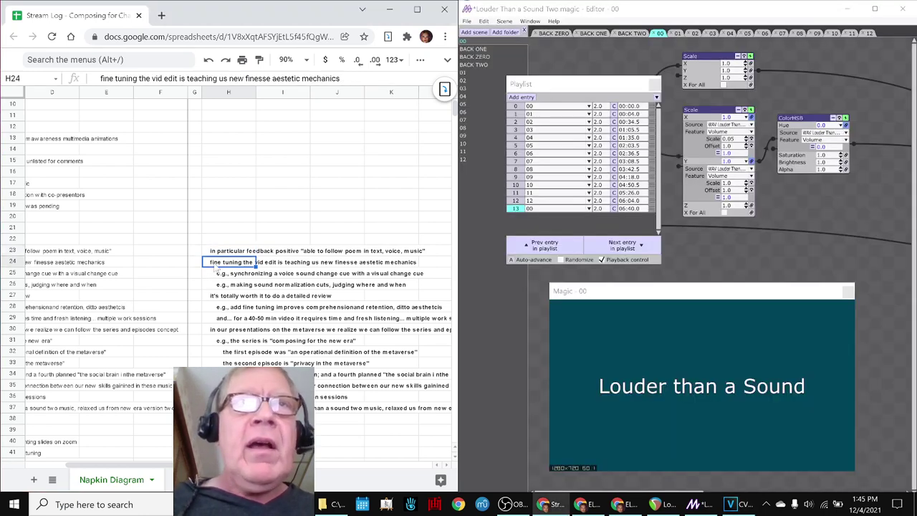
{"action": "key", "text": "Up"}
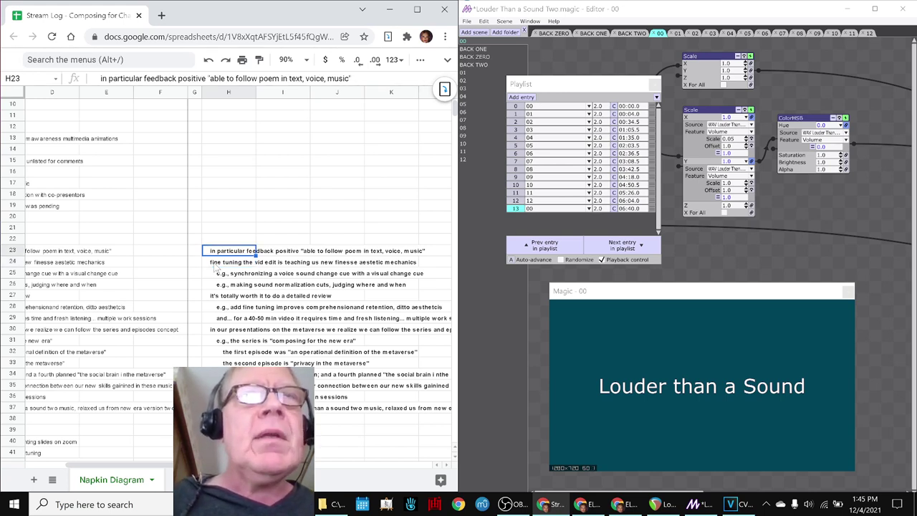
{"action": "scroll", "coordinate": [216, 269], "scroll_direction": "up", "scroll_amount": 3}
{"action": "scroll", "coordinate": [216, 269], "scroll_direction": "down", "scroll_amount": 7}
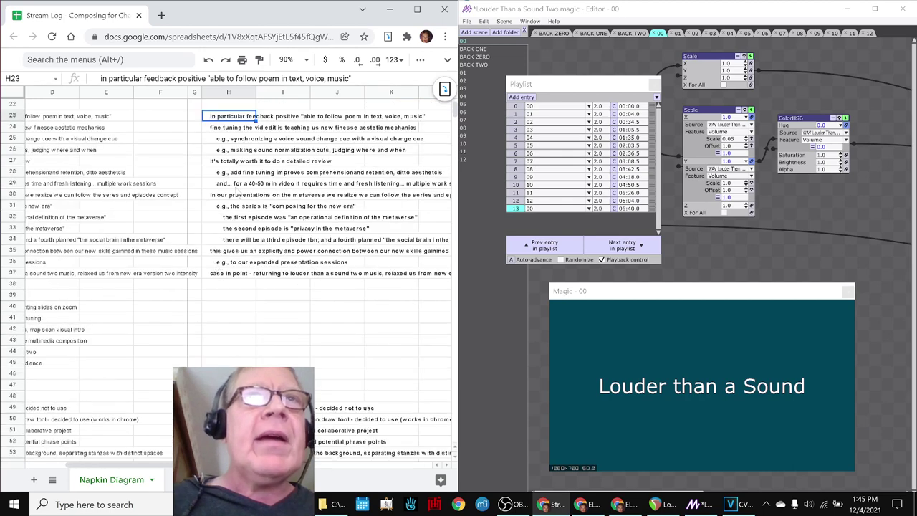
{"action": "left_click", "coordinate": [223, 162]}
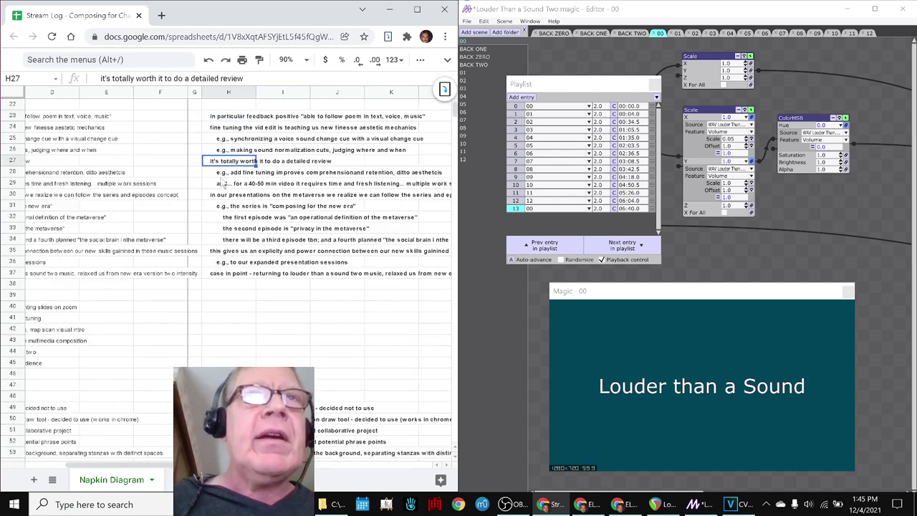
{"action": "left_click", "coordinate": [227, 174]}
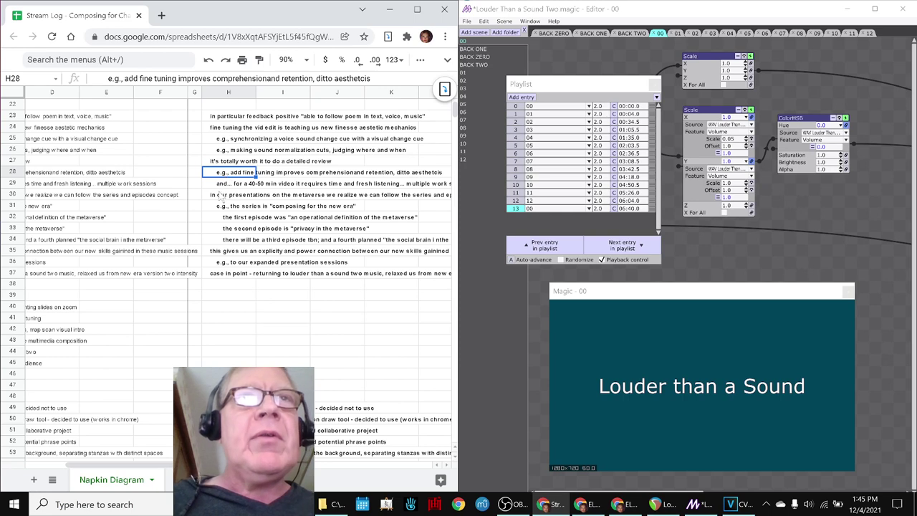
{"action": "left_click", "coordinate": [219, 196]}
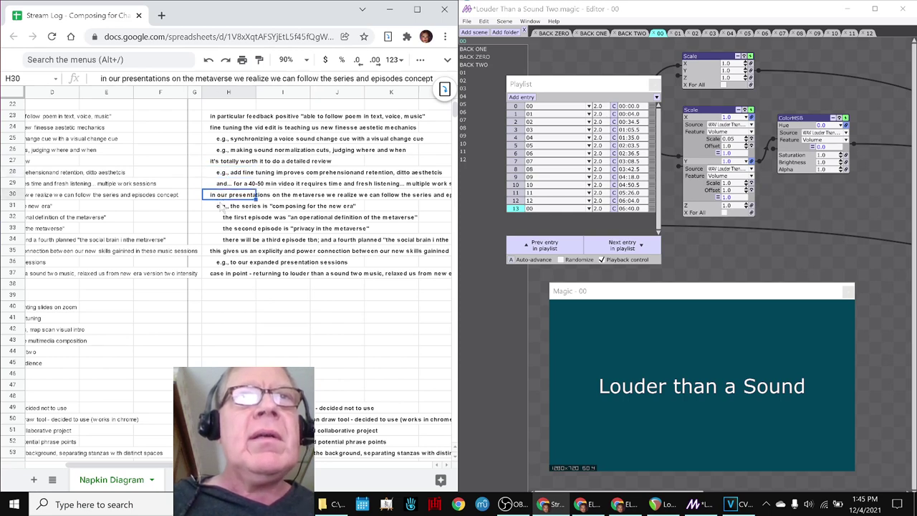
{"action": "left_click", "coordinate": [228, 252]}
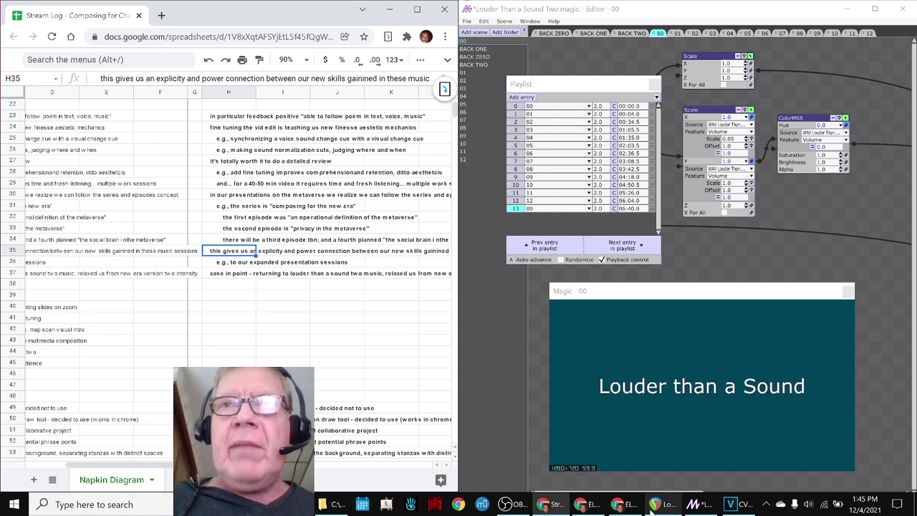
{"action": "mouse_move", "coordinate": [655, 507]}
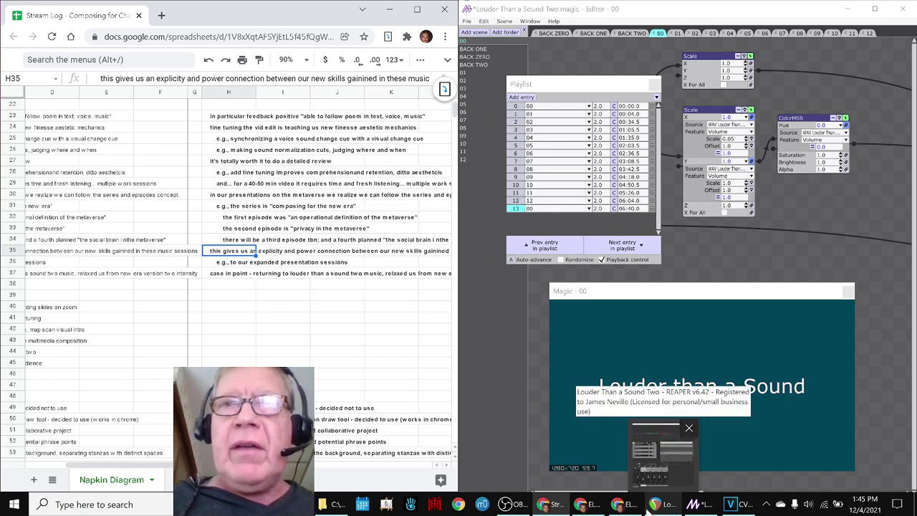
Show the ELSA MOD slides beside the script, viewing the agenda, then the operational definition slide.
{"action": "left_click", "coordinate": [616, 506]}
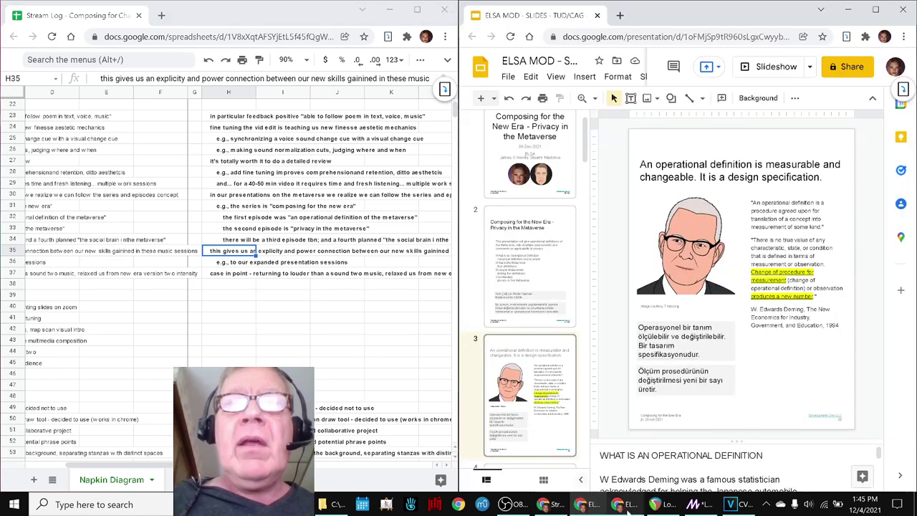
{"action": "left_click", "coordinate": [627, 507]}
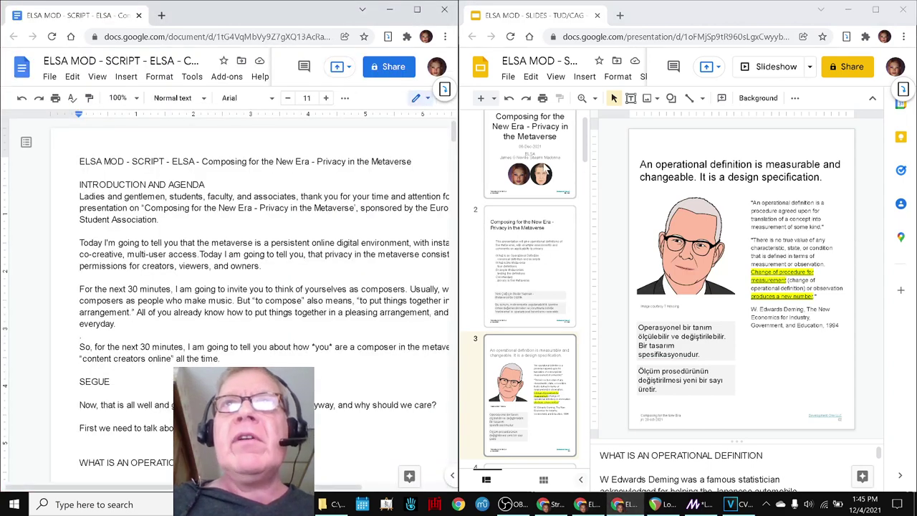
{"action": "key", "text": "Up"}
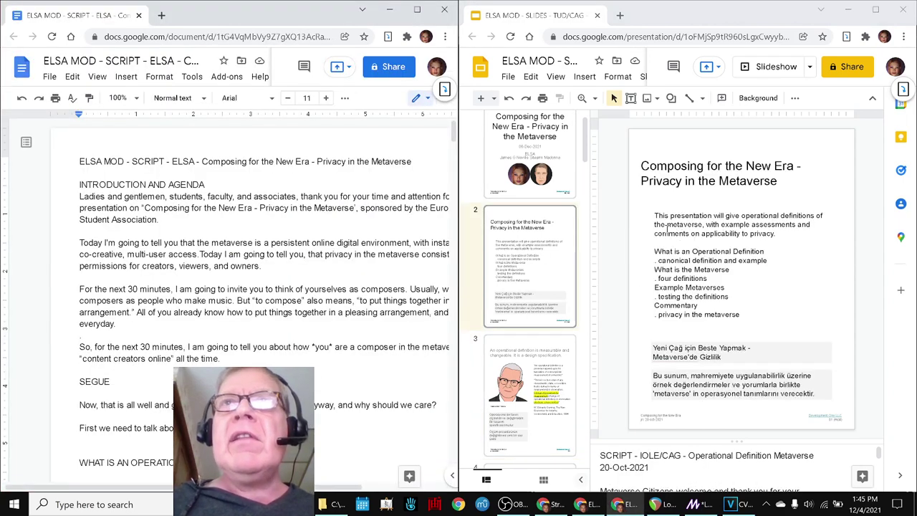
{"action": "key", "text": "Down"}
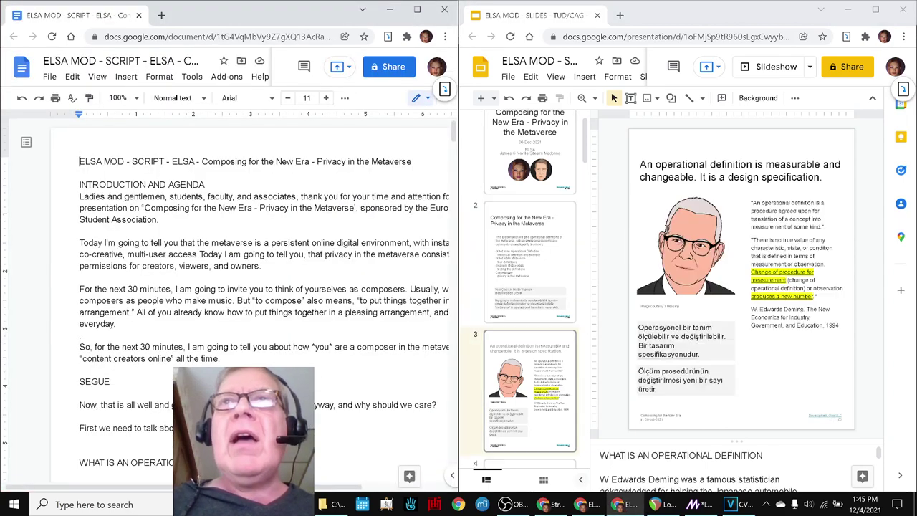
Highlight the Turkish translation text and select the Deming quote box on the definition slide.
{"action": "left_click", "coordinate": [684, 354]}
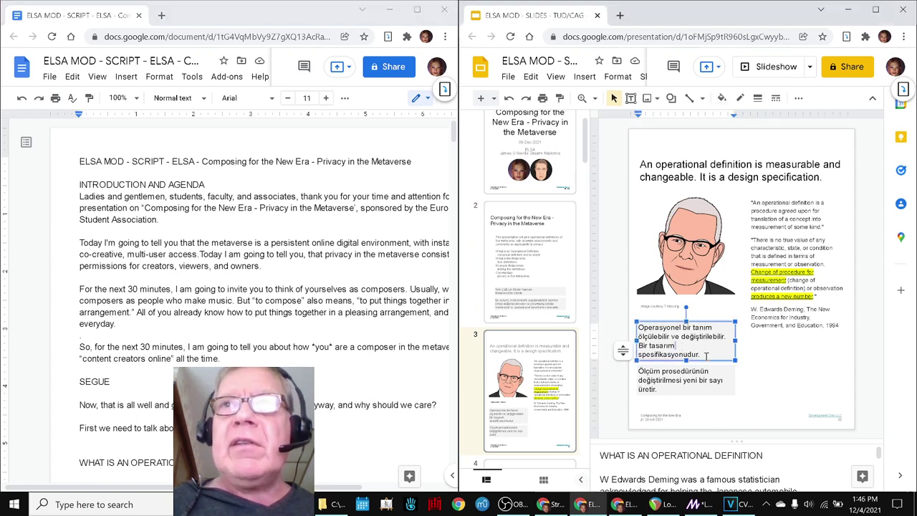
{"action": "left_click_drag", "start_coordinate": [705, 356], "coordinate": [605, 309]}
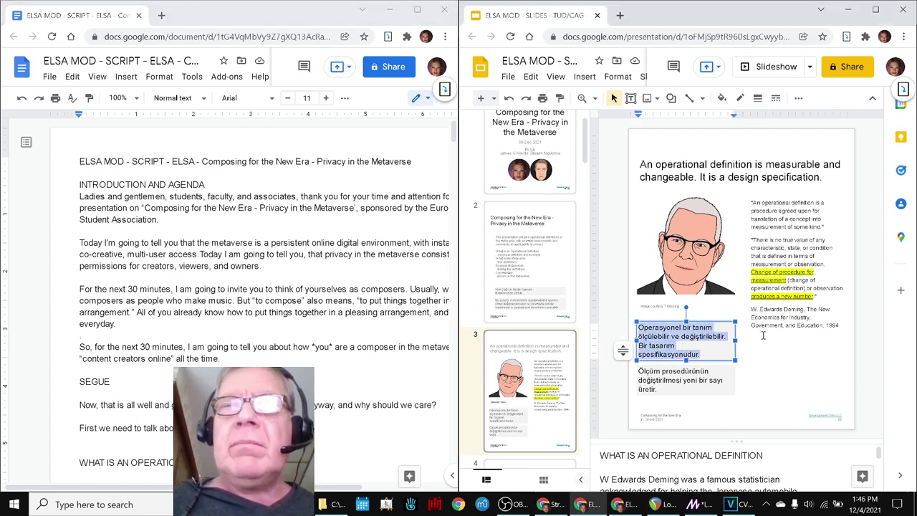
{"action": "left_click", "coordinate": [768, 244]}
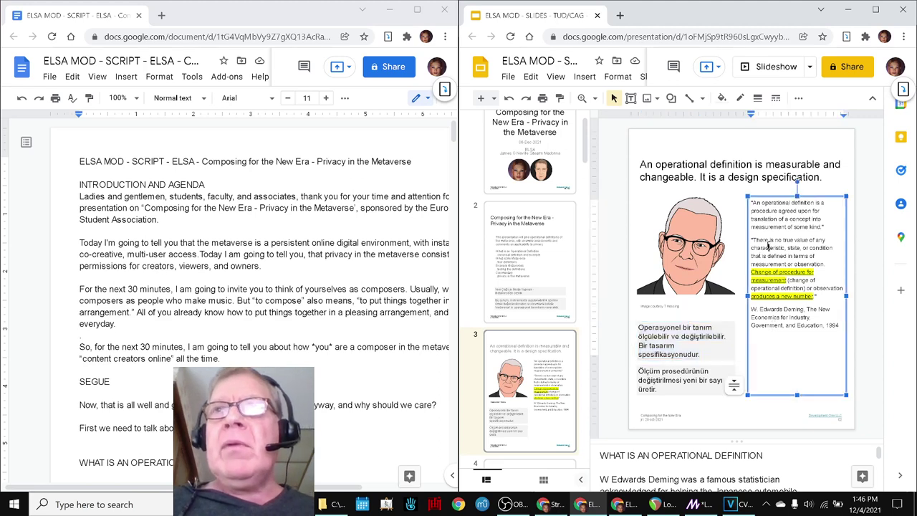
{"action": "left_click", "coordinate": [710, 327]}
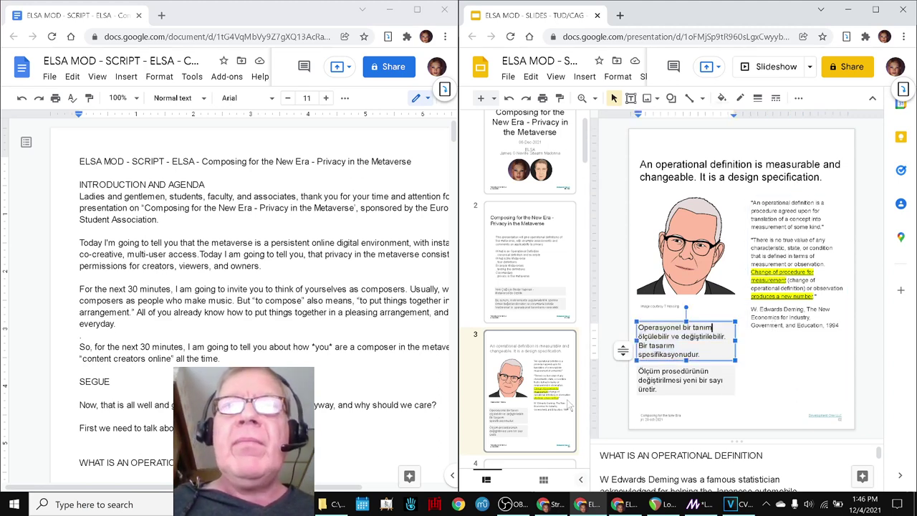
Move through slide 4 on the chair definition to slide 5 on Neal Stephenson's definitions.
{"action": "scroll", "coordinate": [573, 393], "scroll_direction": "down", "scroll_amount": 3}
{"action": "left_click", "coordinate": [568, 392]}
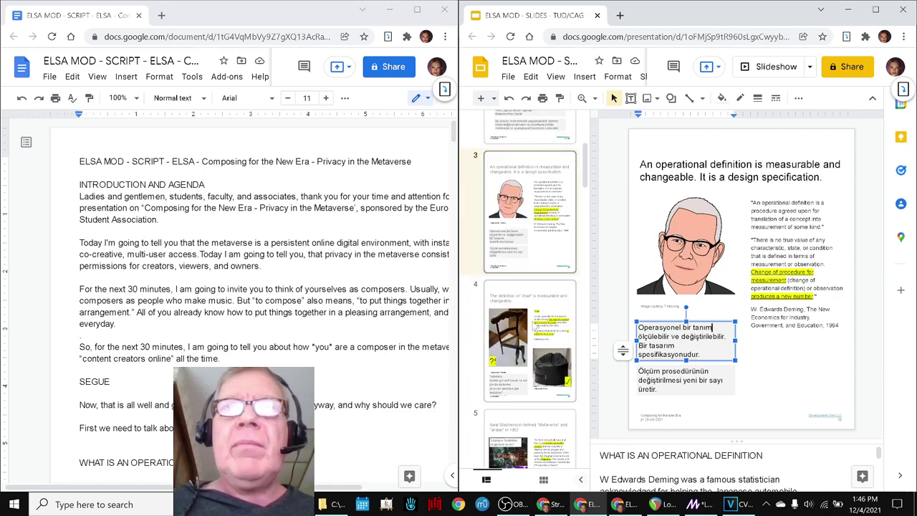
{"action": "scroll", "coordinate": [550, 391], "scroll_direction": "down", "scroll_amount": 1}
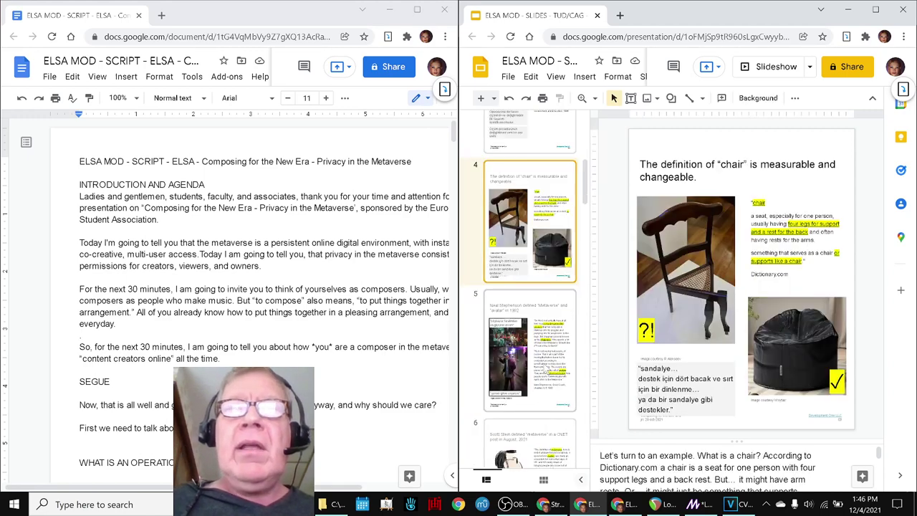
{"action": "left_click", "coordinate": [548, 371]}
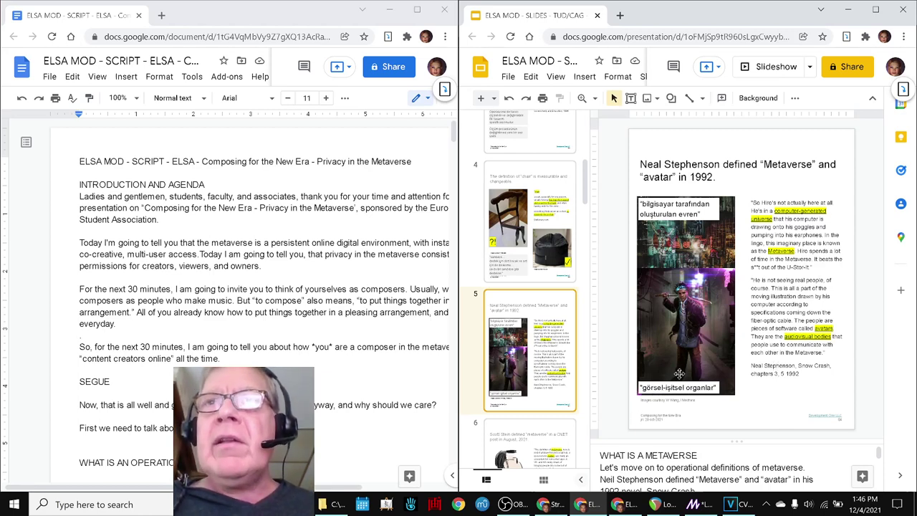
{"action": "left_click", "coordinate": [643, 389]}
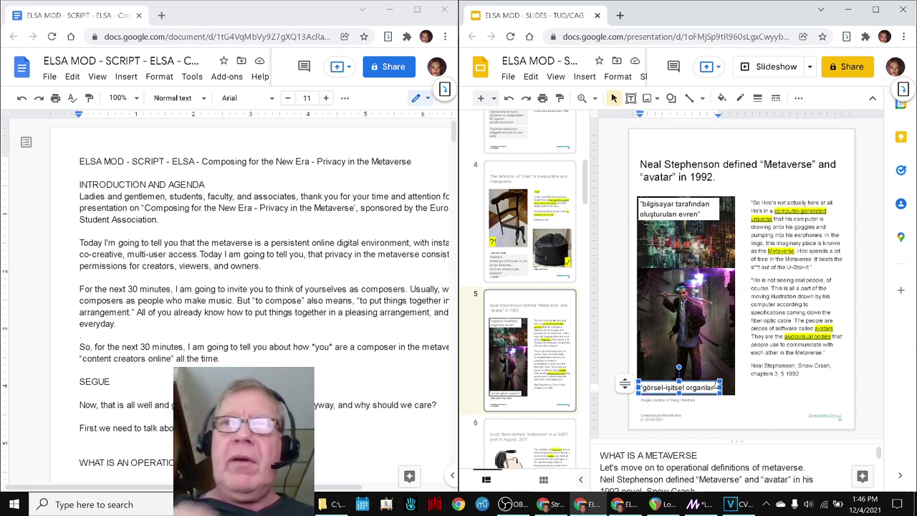
{"action": "left_click", "coordinate": [760, 352]}
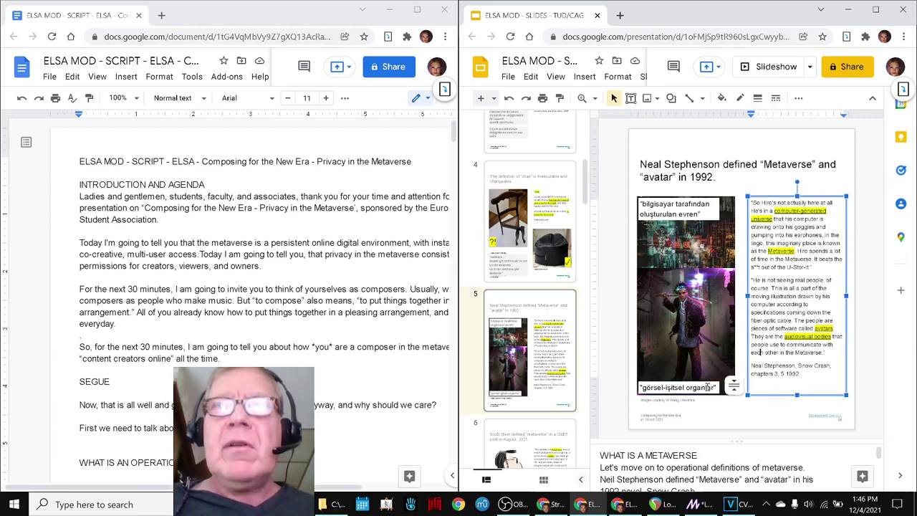
{"action": "left_click", "coordinate": [748, 421]}
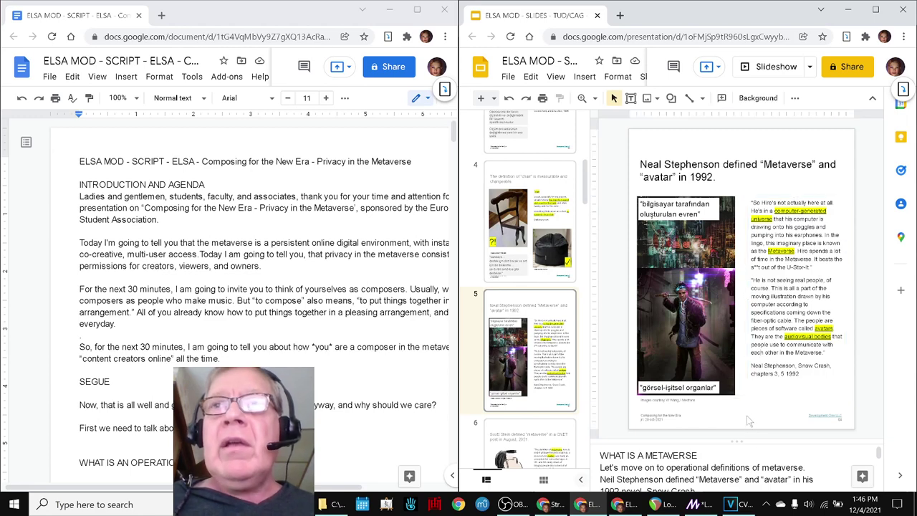
{"action": "scroll", "coordinate": [617, 305], "scroll_direction": "down", "scroll_amount": 1}
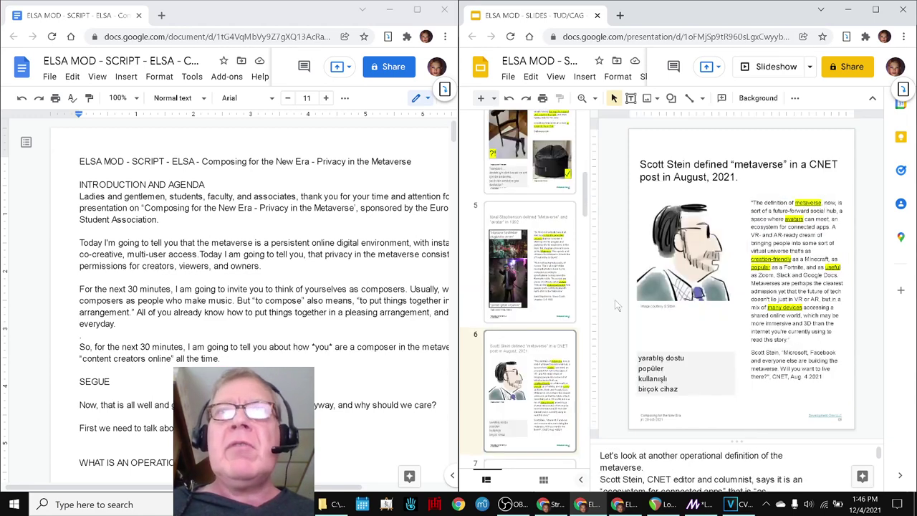
{"action": "scroll", "coordinate": [618, 306], "scroll_direction": "up", "scroll_amount": 1}
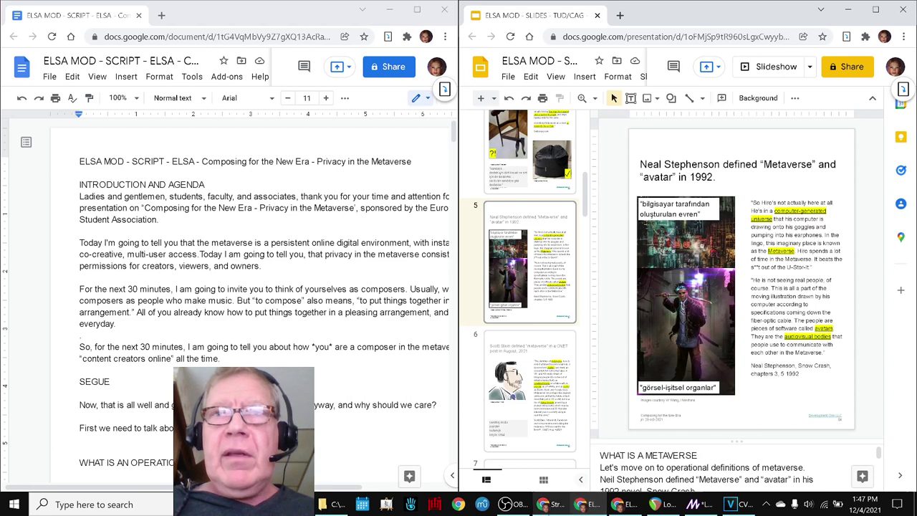
Return to the Stream Log sheet and read the series and episode notes in H30 to H33.
{"action": "left_click", "coordinate": [549, 505]}
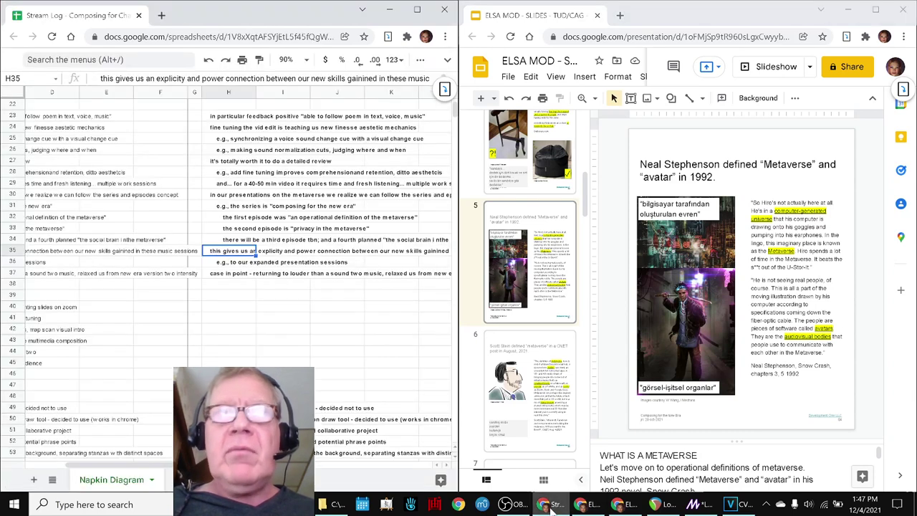
{"action": "left_click", "coordinate": [334, 265]}
{"action": "key", "text": "Left"}
{"action": "key", "text": "Left"}
{"action": "key", "text": "Left"}
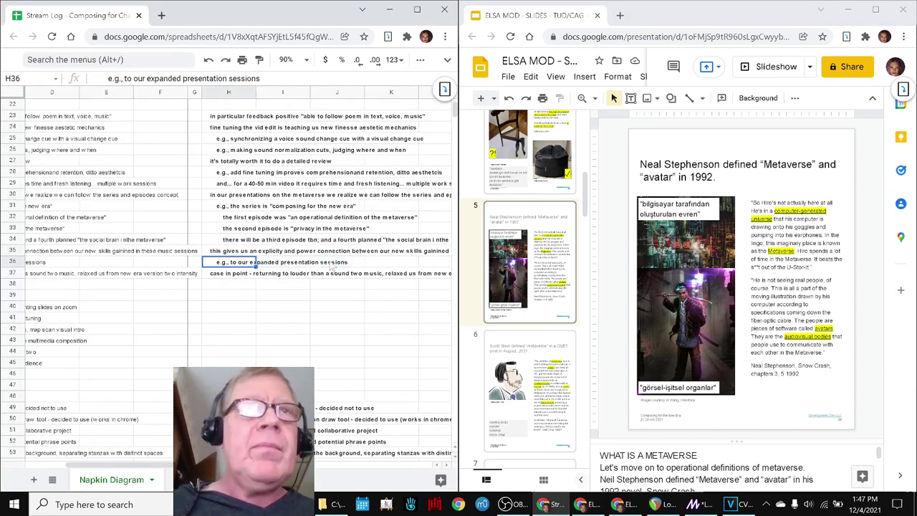
{"action": "key", "text": "Right"}
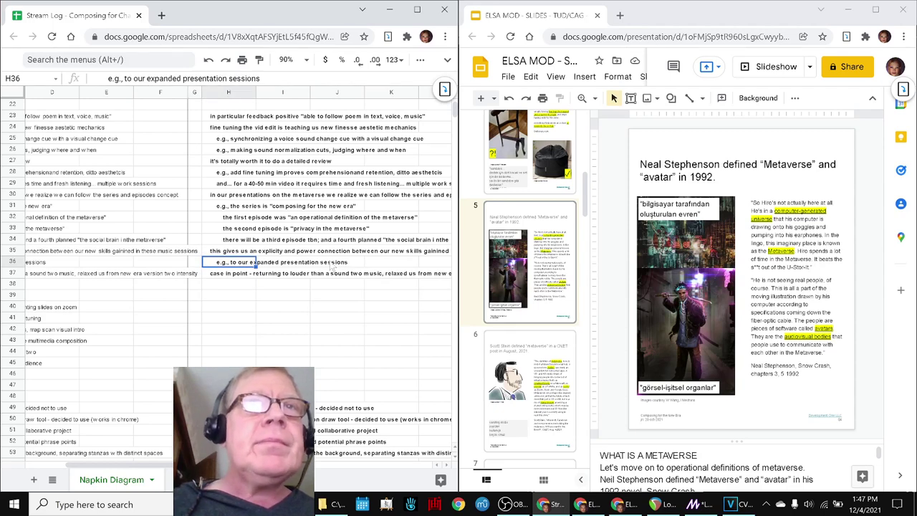
{"action": "key", "text": "Up"}
{"action": "key", "text": "Up"}
{"action": "key", "text": "Up"}
{"action": "key", "text": "Up"}
{"action": "key", "text": "Up"}
{"action": "key", "text": "Up"}
{"action": "key", "text": "Right"}
{"action": "key", "text": "Right"}
{"action": "key", "text": "Right"}
{"action": "key", "text": "Right"}
{"action": "key", "text": "Right"}
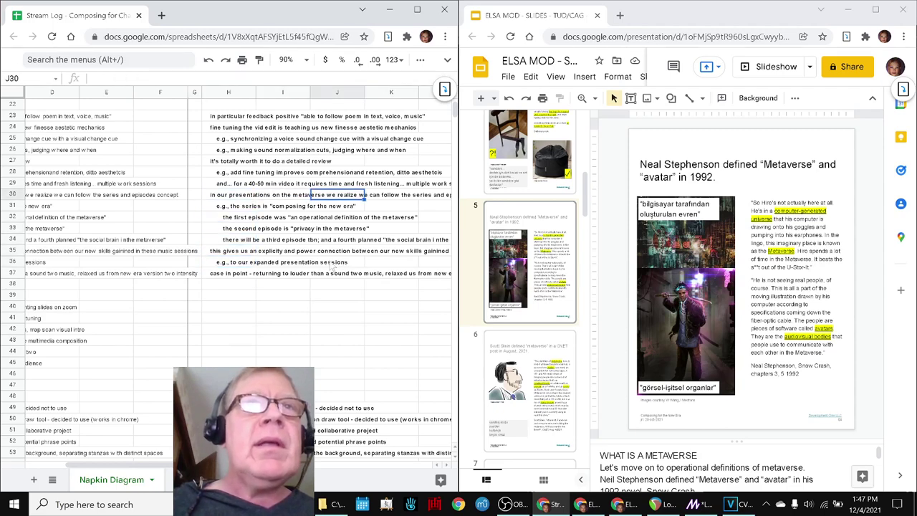
{"action": "key", "text": "Left"}
{"action": "key", "text": "Left"}
{"action": "key", "text": "Left"}
{"action": "key", "text": "Left"}
{"action": "key", "text": "Left"}
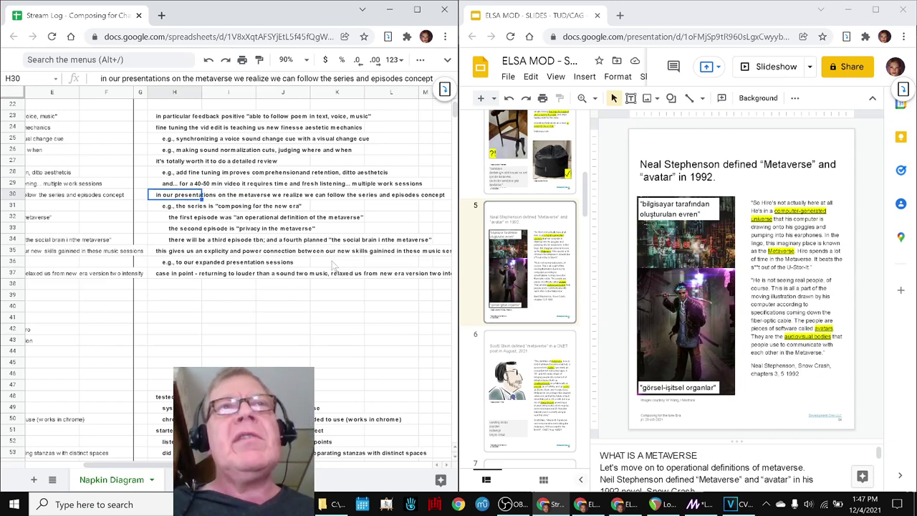
{"action": "key", "text": "Down"}
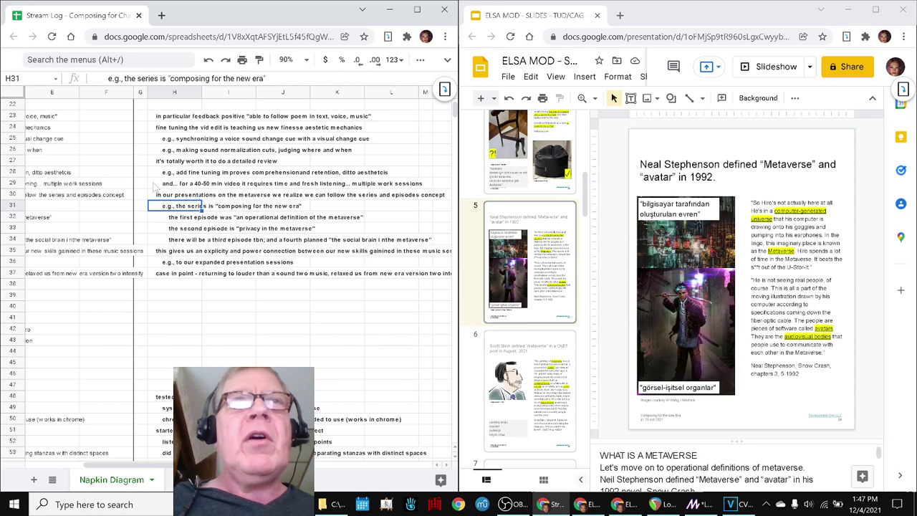
{"action": "key", "text": "Down"}
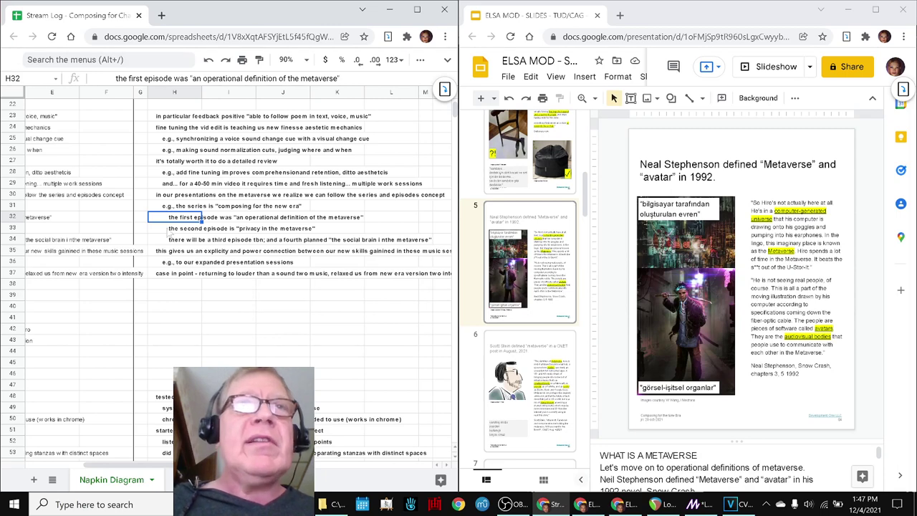
{"action": "key", "text": "Down"}
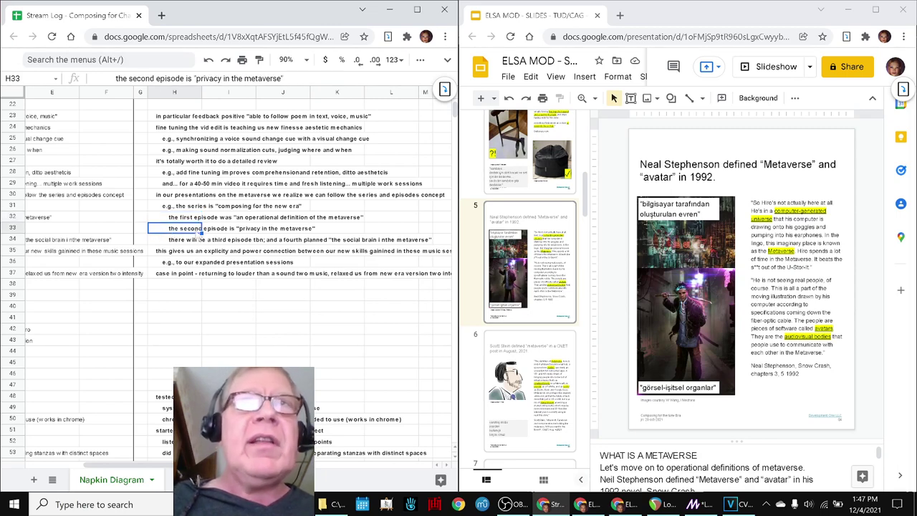
Scroll past the 'Different metaverses pass different tests' slide to the Summary slide 10.
{"action": "scroll", "coordinate": [550, 360], "scroll_direction": "down", "scroll_amount": 8}
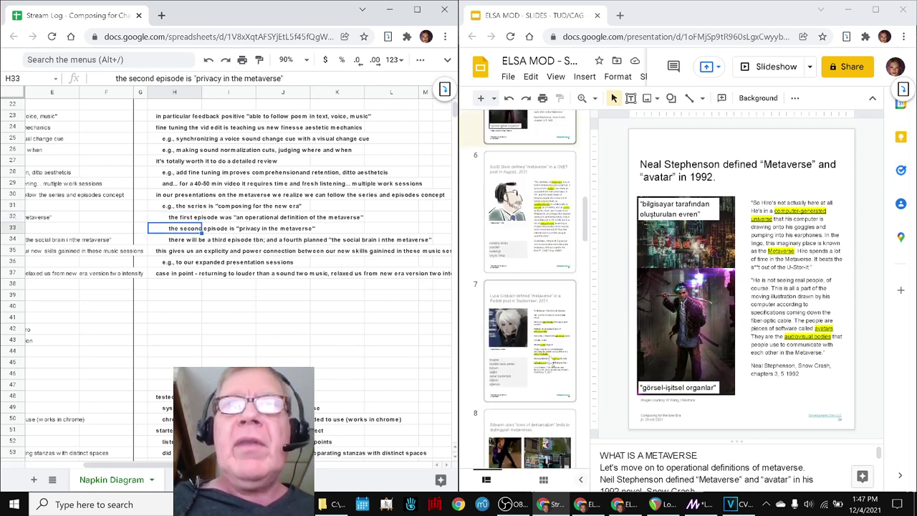
{"action": "scroll", "coordinate": [551, 358], "scroll_direction": "down", "scroll_amount": 2}
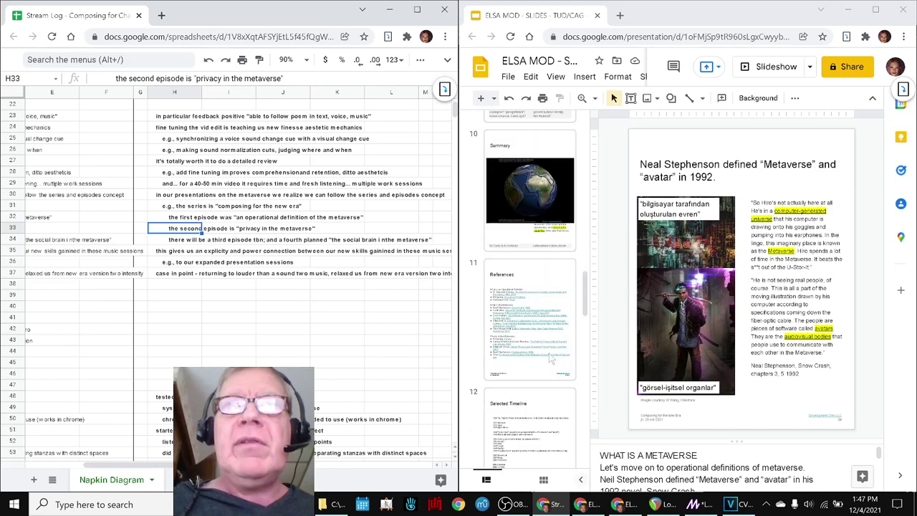
{"action": "scroll", "coordinate": [544, 331], "scroll_direction": "up", "scroll_amount": 4}
{"action": "scroll", "coordinate": [542, 255], "scroll_direction": "up", "scroll_amount": 15}
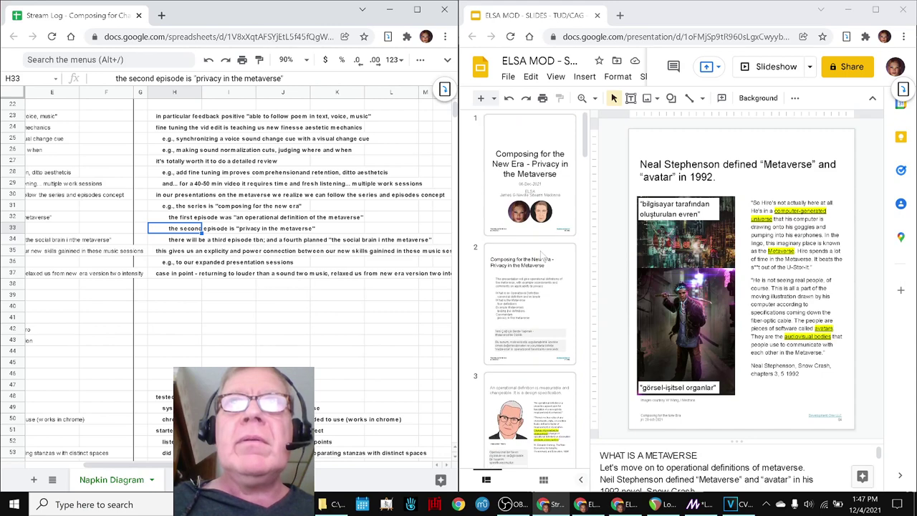
{"action": "scroll", "coordinate": [541, 257], "scroll_direction": "down", "scroll_amount": 3}
{"action": "scroll", "coordinate": [541, 256], "scroll_direction": "down", "scroll_amount": 14}
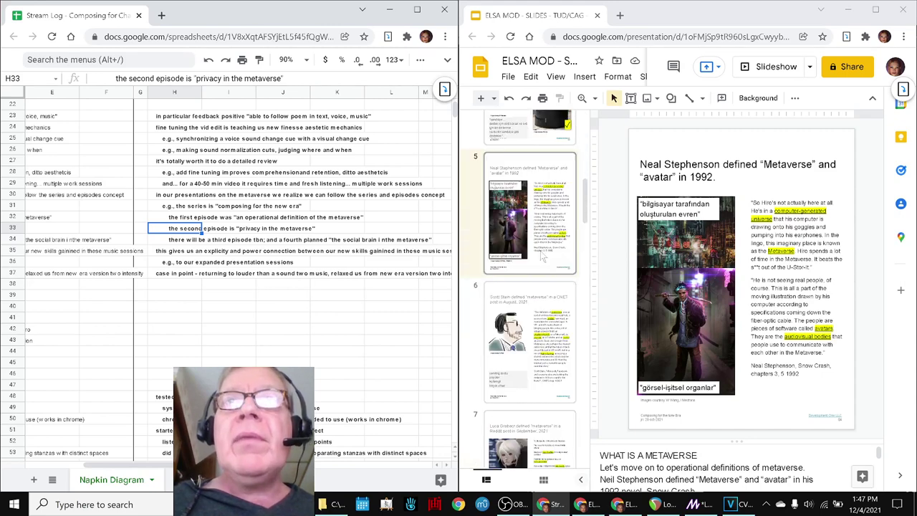
{"action": "scroll", "coordinate": [542, 256], "scroll_direction": "down", "scroll_amount": 8}
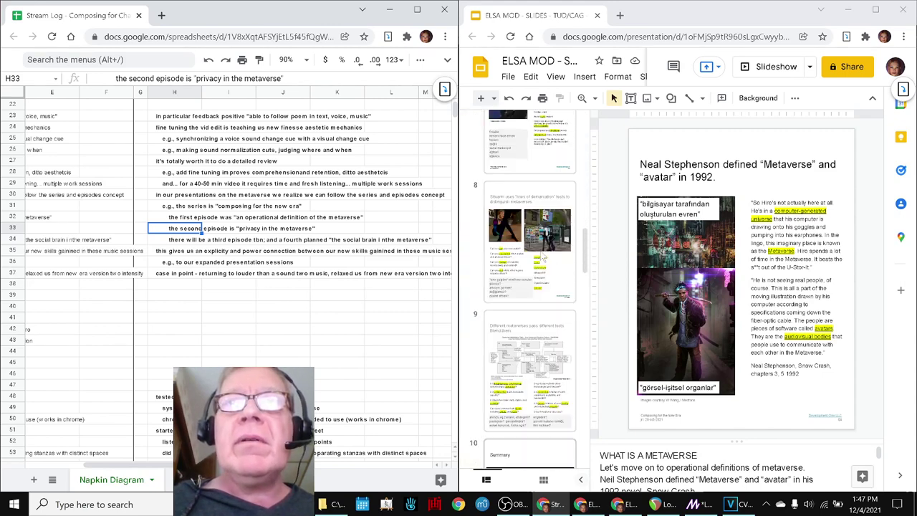
{"action": "left_click", "coordinate": [527, 307]}
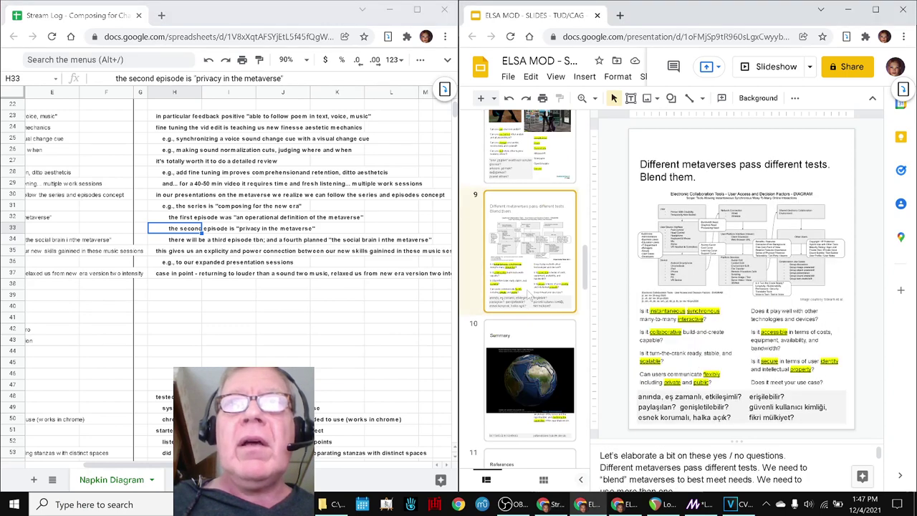
{"action": "scroll", "coordinate": [528, 294], "scroll_direction": "down", "scroll_amount": 3}
{"action": "left_click", "coordinate": [527, 288]}
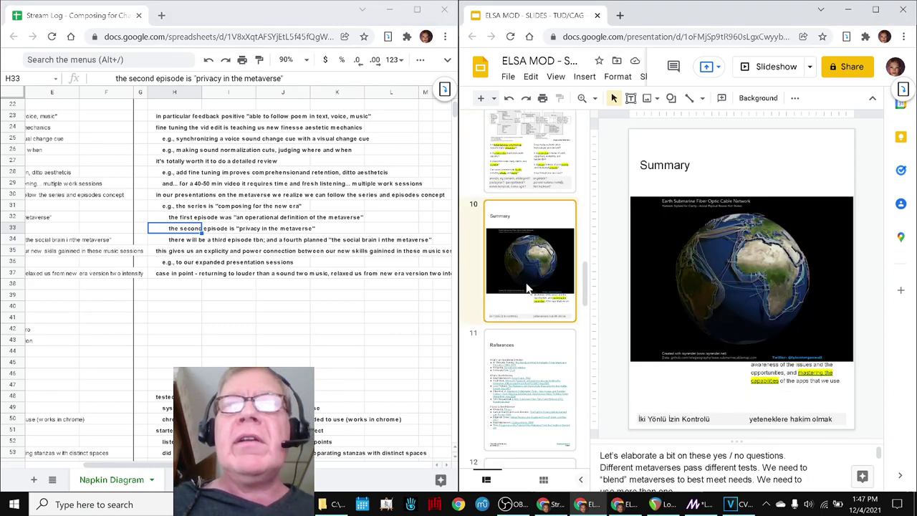
Delete the globe image to see the text beneath, then restore it with undo.
{"action": "left_click", "coordinate": [674, 284]}
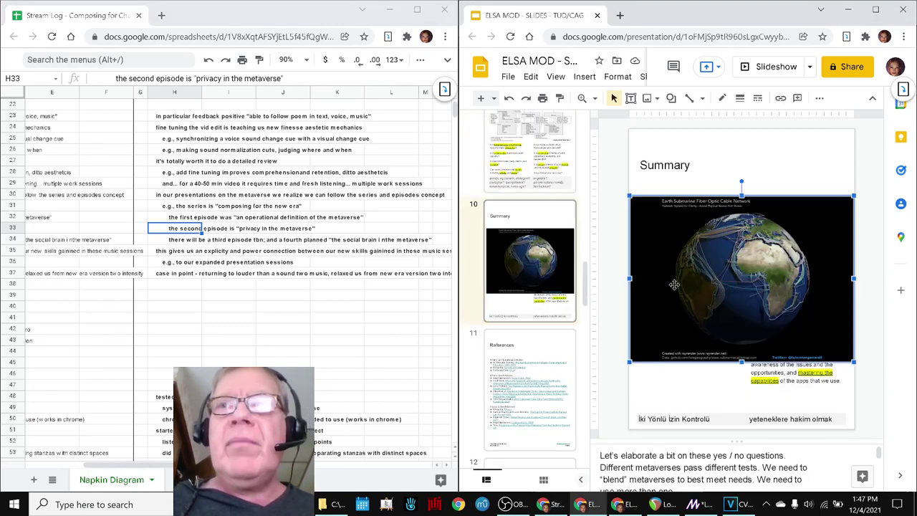
{"action": "key", "text": "Delete"}
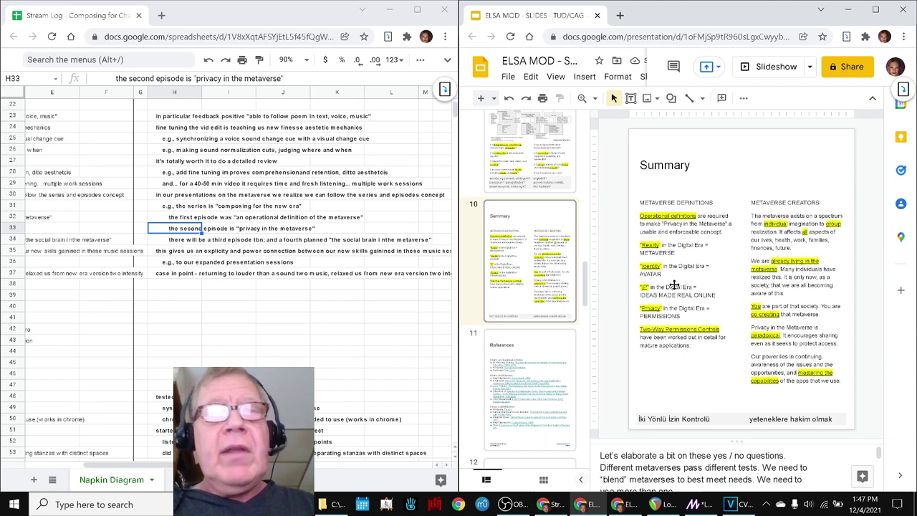
{"action": "key", "text": "ctrl+z"}
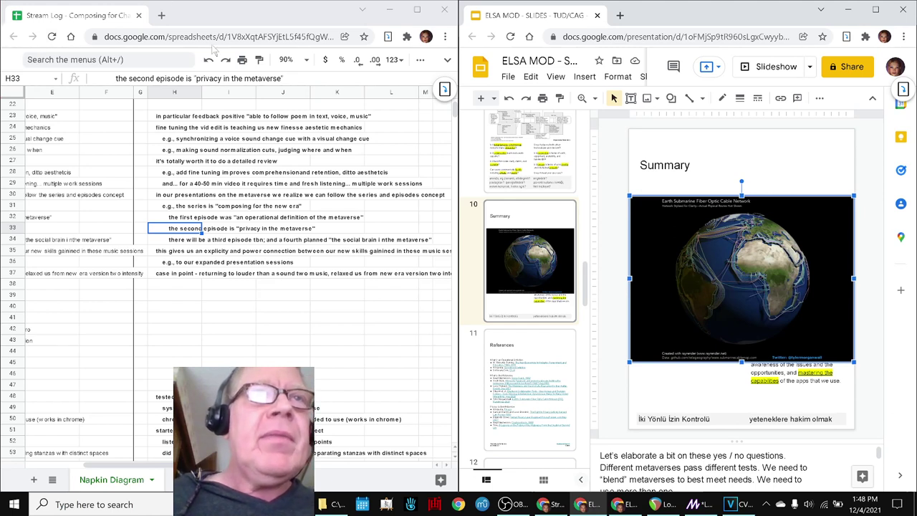
{"action": "left_click", "coordinate": [166, 256]}
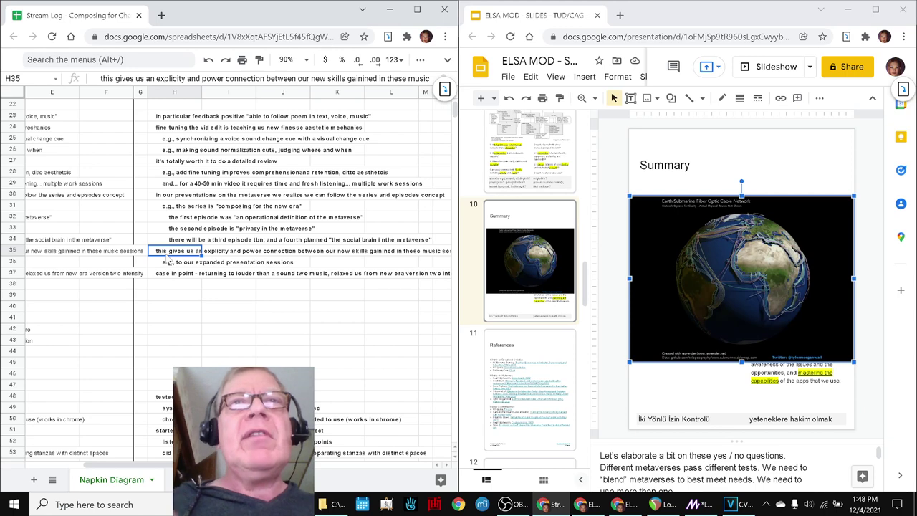
{"action": "key", "text": "Right"}
{"action": "key", "text": "Right"}
{"action": "key", "text": "Right"}
{"action": "key", "text": "Right"}
{"action": "key", "text": "Right"}
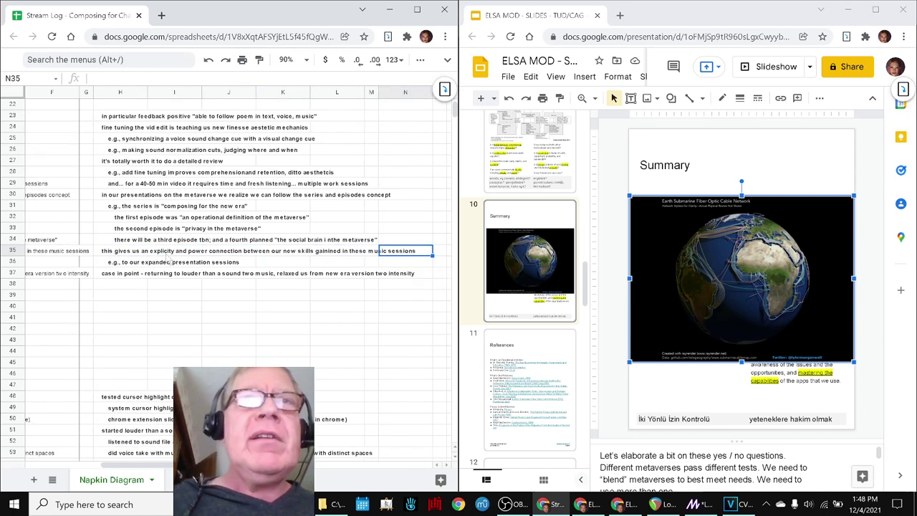
{"action": "key", "text": "Left"}
{"action": "key", "text": "Left"}
{"action": "key", "text": "Left"}
{"action": "key", "text": "Left"}
{"action": "key", "text": "Left"}
{"action": "key", "text": "Down"}
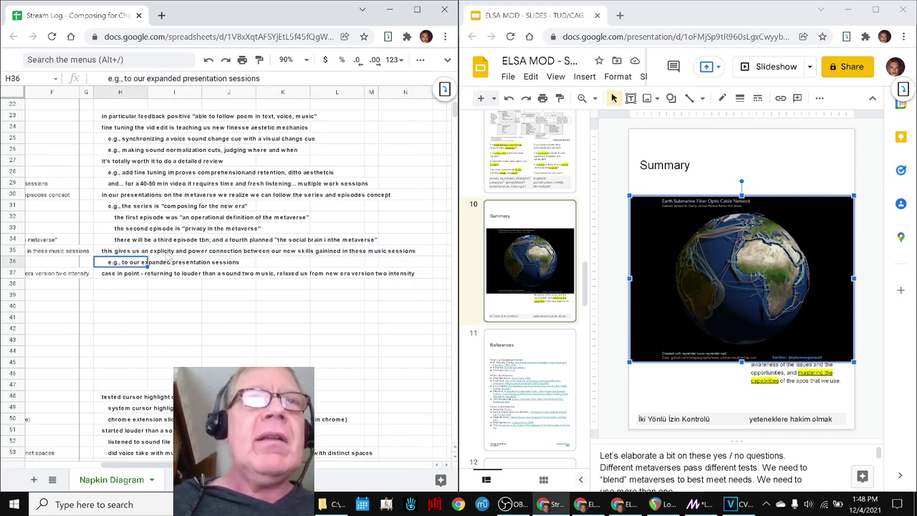
{"action": "key", "text": "Down"}
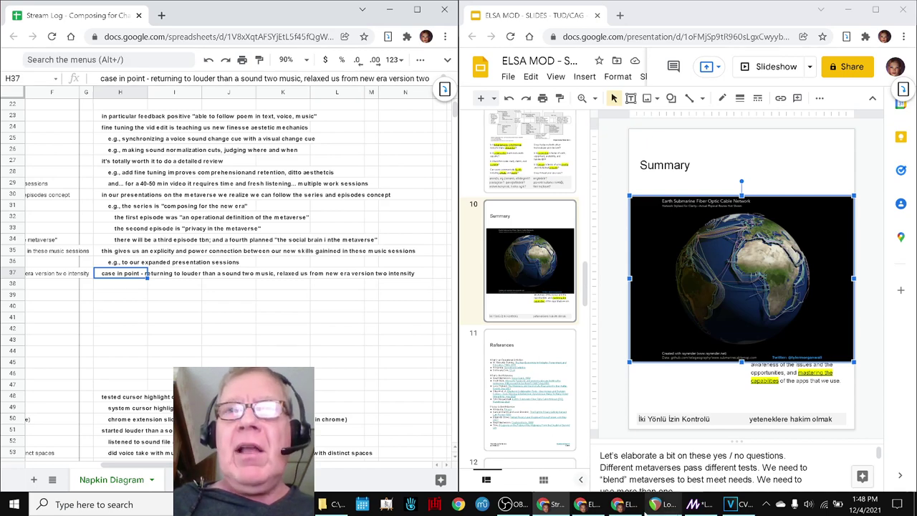
Skim the presentation script pages, then switch to REAPER's Louder Than a Sound Two project.
{"action": "left_click", "coordinate": [624, 504]}
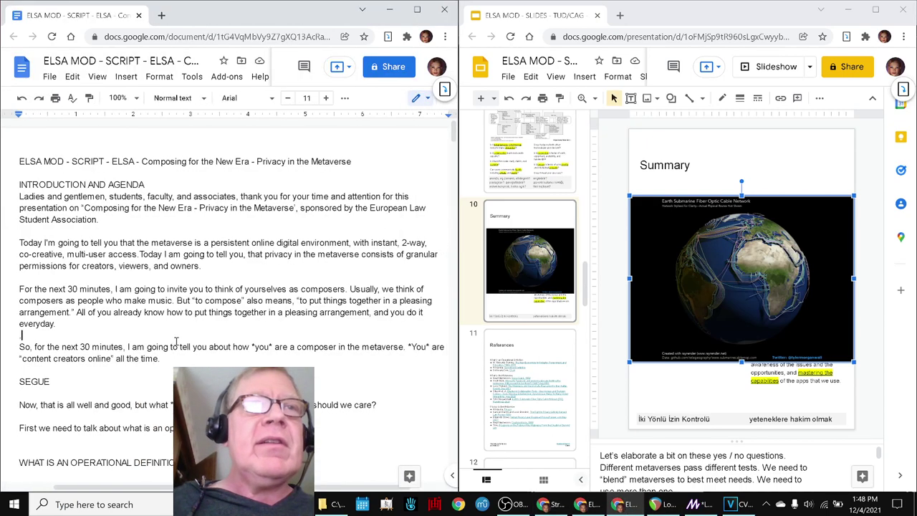
{"action": "scroll", "coordinate": [53, 233], "scroll_direction": "down", "scroll_amount": 15}
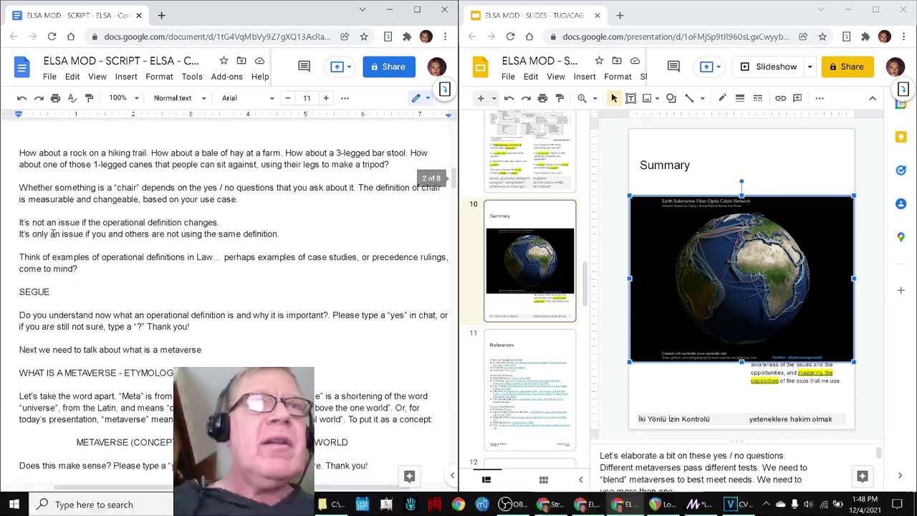
{"action": "scroll", "coordinate": [53, 232], "scroll_direction": "down", "scroll_amount": 20}
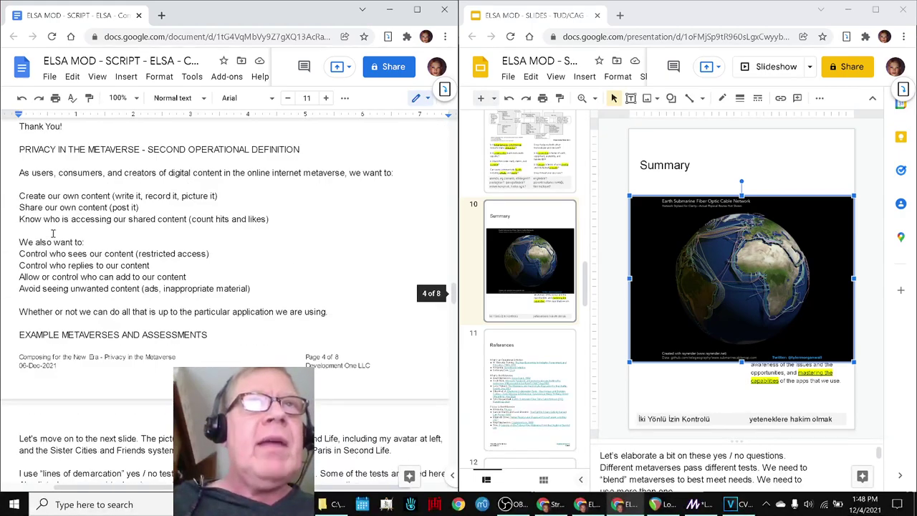
{"action": "scroll", "coordinate": [53, 232], "scroll_direction": "down", "scroll_amount": 20}
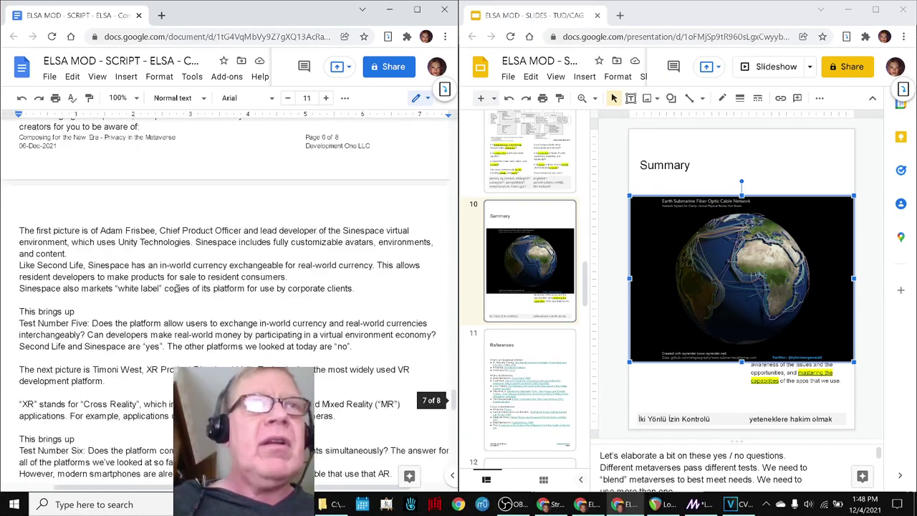
{"action": "scroll", "coordinate": [176, 288], "scroll_direction": "up", "scroll_amount": 20}
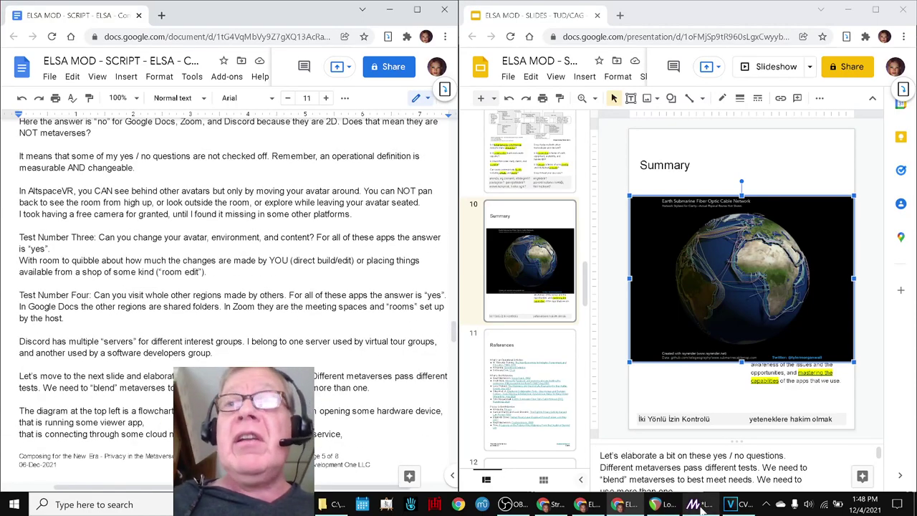
{"action": "left_click", "coordinate": [665, 506]}
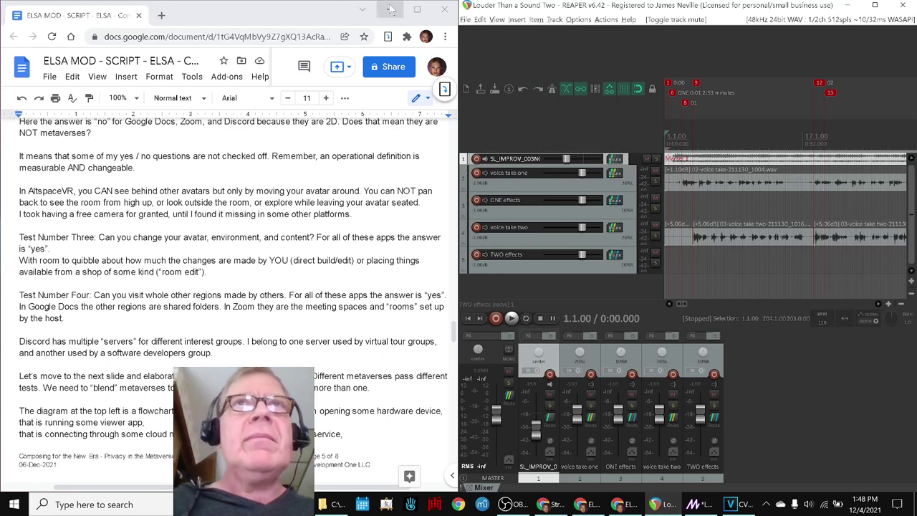
{"action": "left_click", "coordinate": [388, 9]}
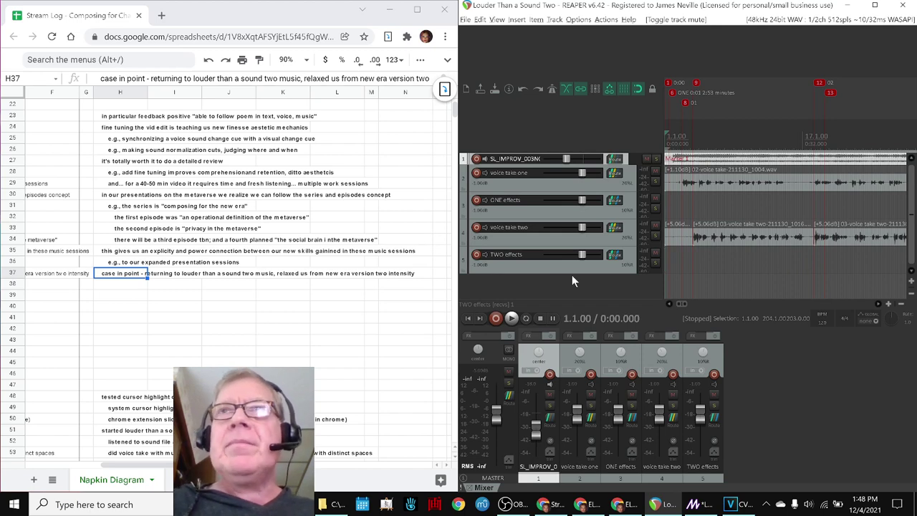
Solo the SL_IMPROV first improvisation track and start playback.
{"action": "scroll", "coordinate": [733, 194], "scroll_direction": "down", "scroll_amount": 2}
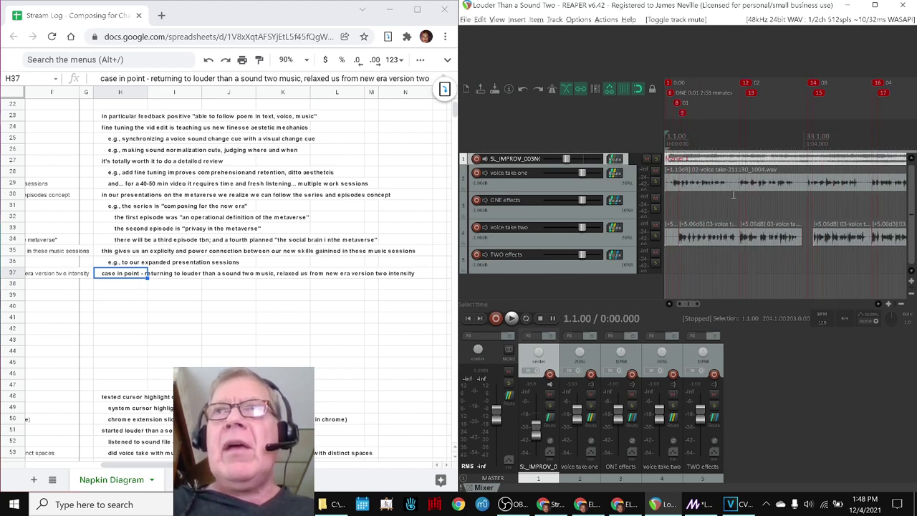
{"action": "scroll", "coordinate": [732, 194], "scroll_direction": "down", "scroll_amount": 4}
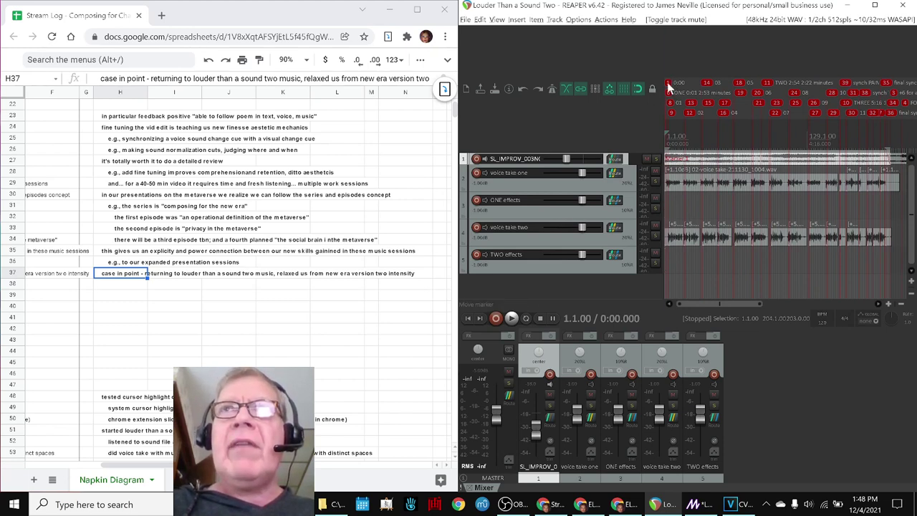
{"action": "scroll", "coordinate": [668, 87], "scroll_direction": "up", "scroll_amount": 10}
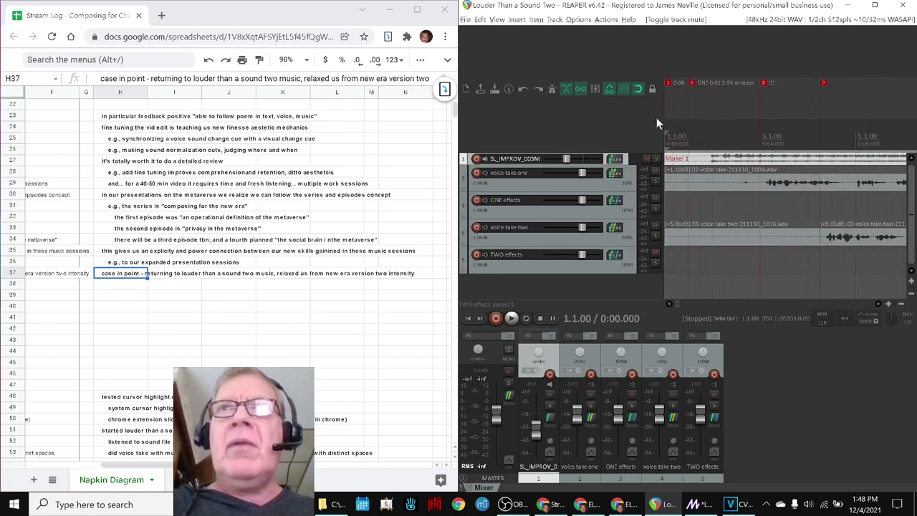
{"action": "left_click", "coordinate": [656, 158]}
{"action": "key", "text": "space"}
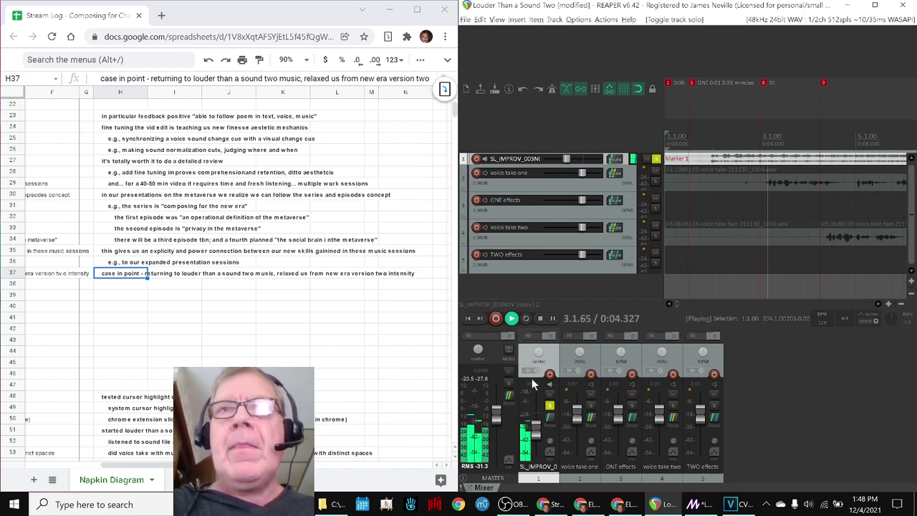
Raise the master volume to +8.97 dB, stop playback, and solo voice take one.
{"action": "mouse_move", "coordinate": [494, 407]}
{"action": "left_click_drag", "start_coordinate": [494, 407], "coordinate": [499, 393]}
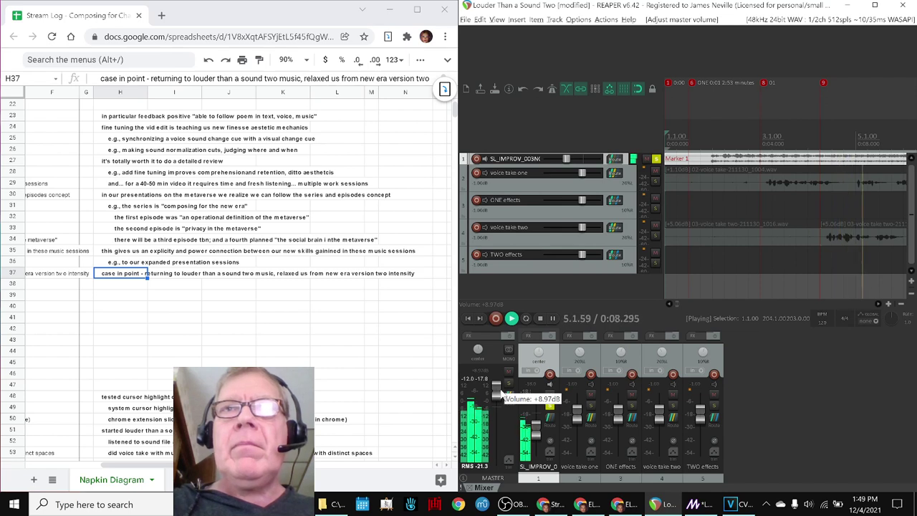
{"action": "key", "text": "space"}
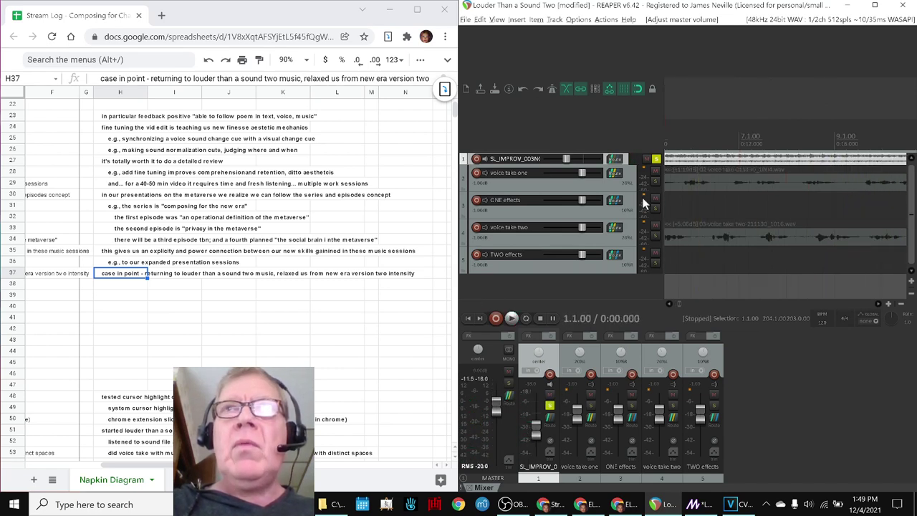
{"action": "left_click", "coordinate": [655, 181]}
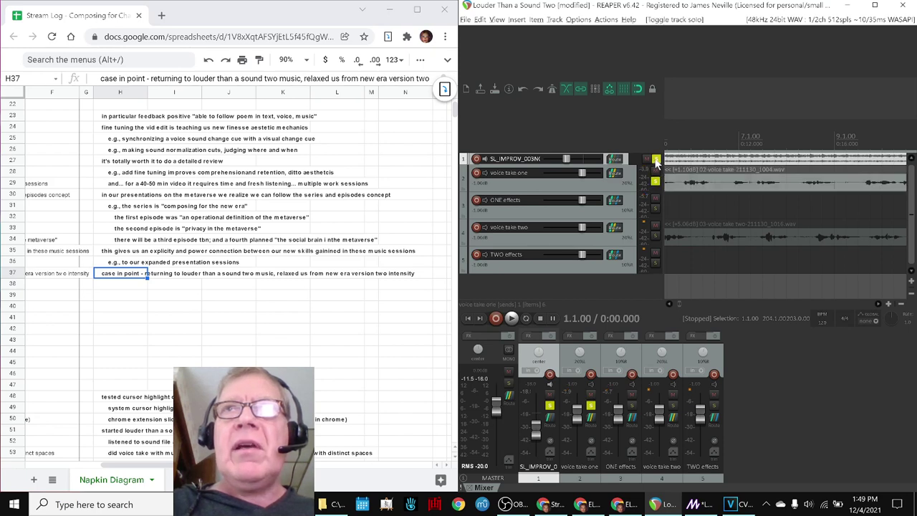
Unsolo the improvisation track, solo ONE effects and voice take two, and audition from marker 8.
{"action": "left_click", "coordinate": [656, 159]}
{"action": "left_click", "coordinate": [655, 208]}
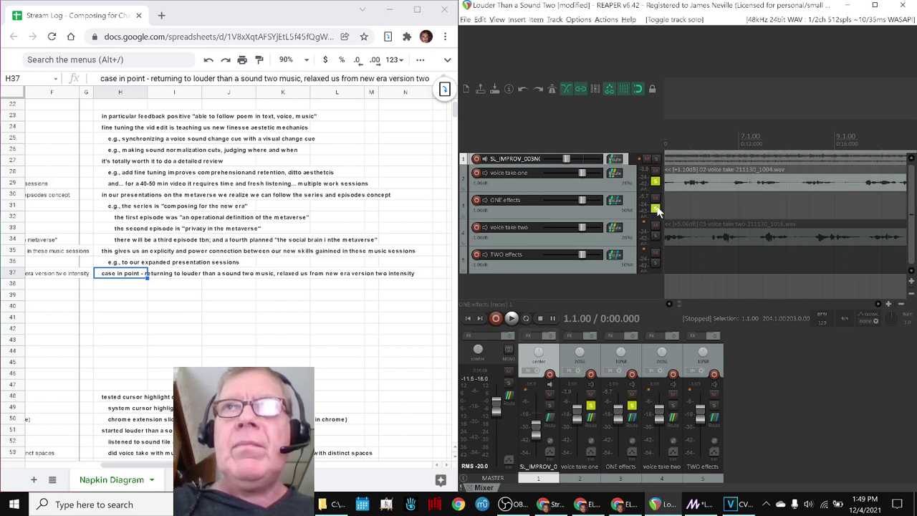
{"action": "key", "text": "space"}
{"action": "key", "text": "space"}
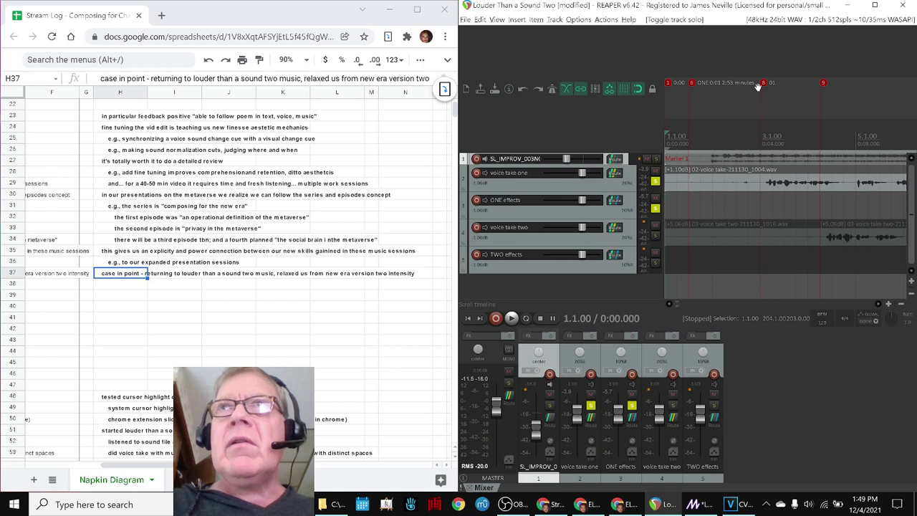
{"action": "left_click", "coordinate": [765, 81]}
{"action": "key", "text": "space"}
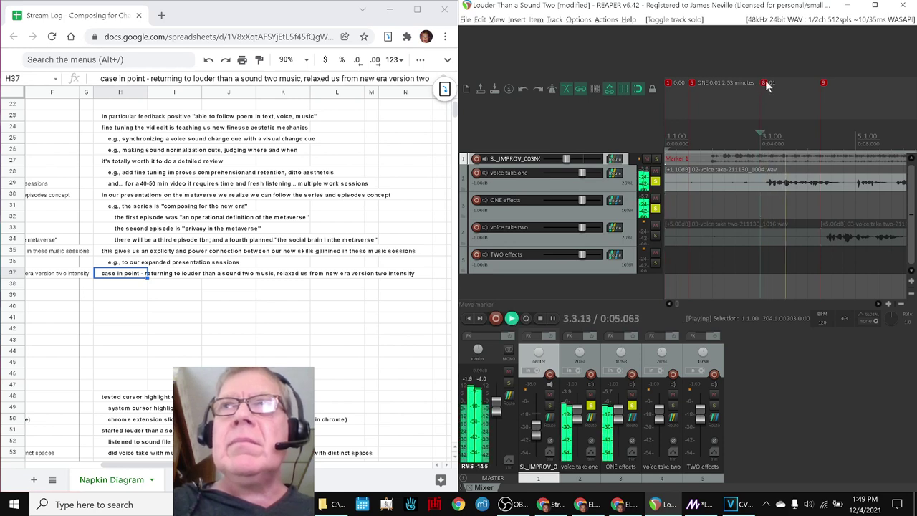
{"action": "scroll", "coordinate": [862, 247], "scroll_direction": "down", "scroll_amount": 3}
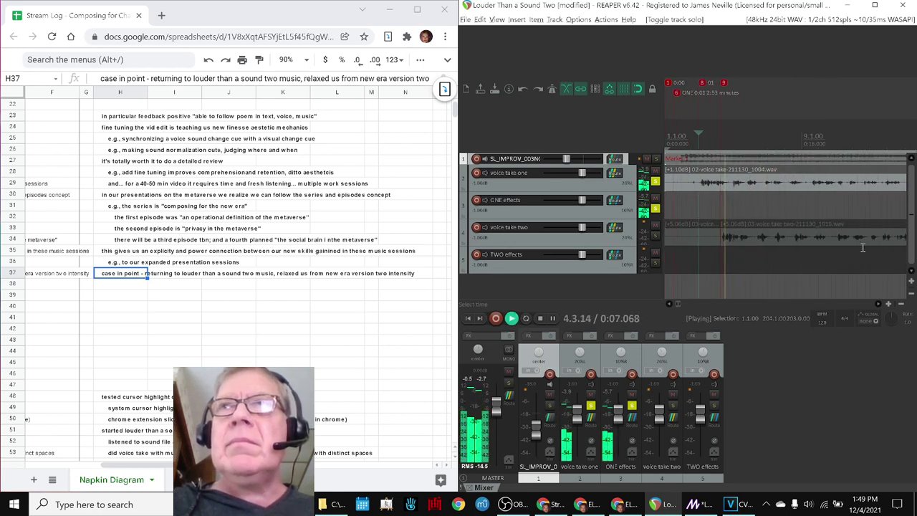
{"action": "left_click", "coordinate": [654, 235]}
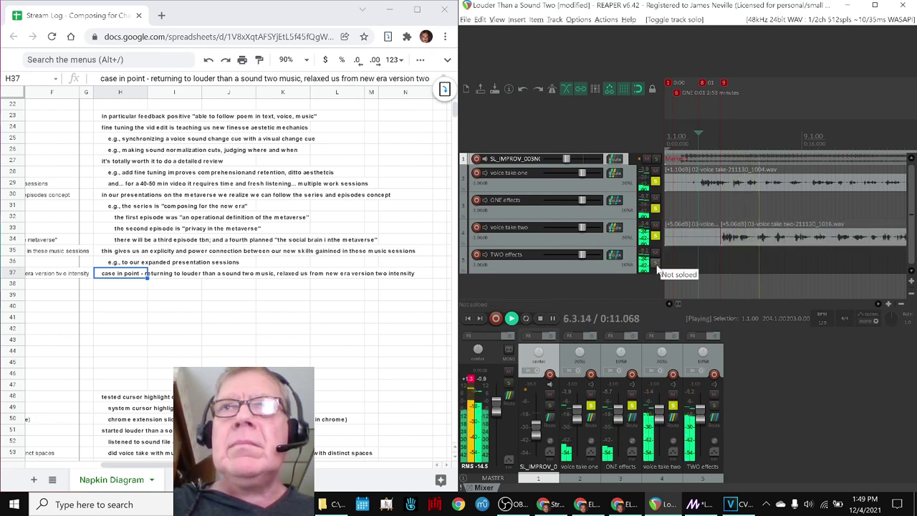
{"action": "key", "text": "space"}
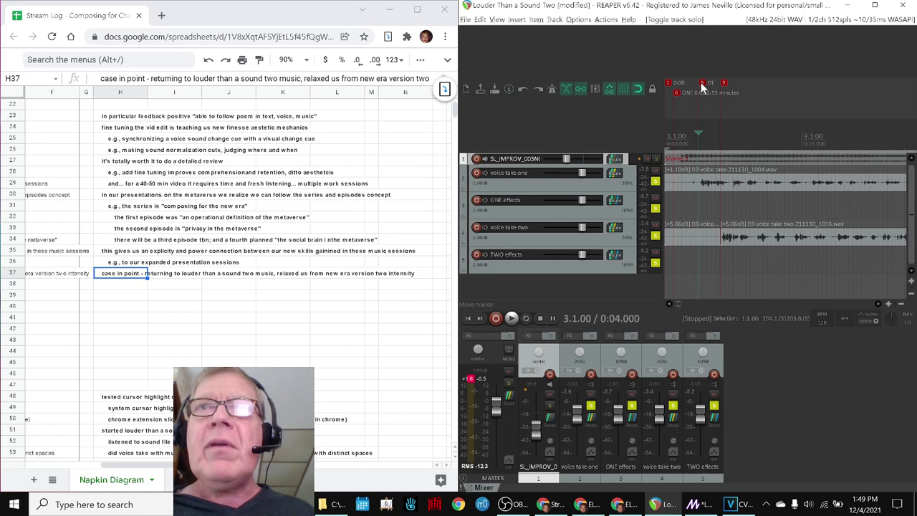
Jump via marker 9 to marker 12 and play voice take two from there.
{"action": "left_click", "coordinate": [724, 83]}
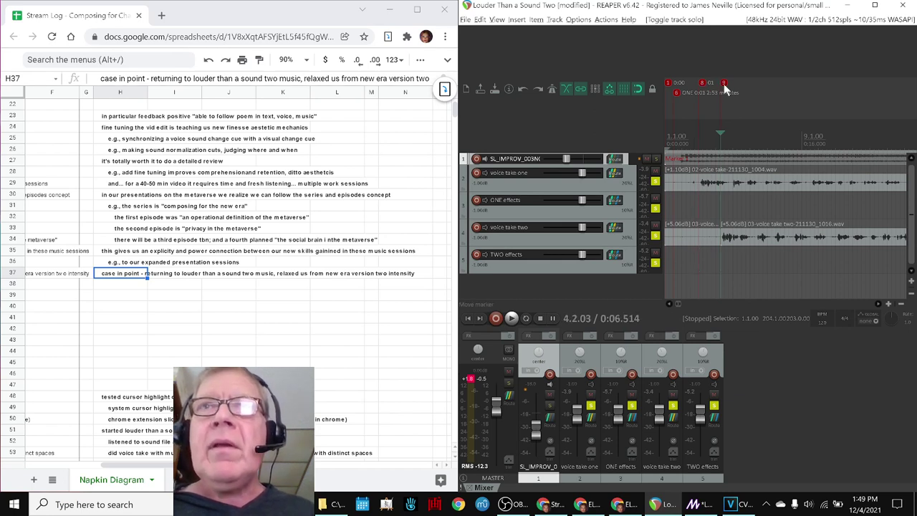
{"action": "scroll", "coordinate": [793, 200], "scroll_direction": "down", "scroll_amount": 4}
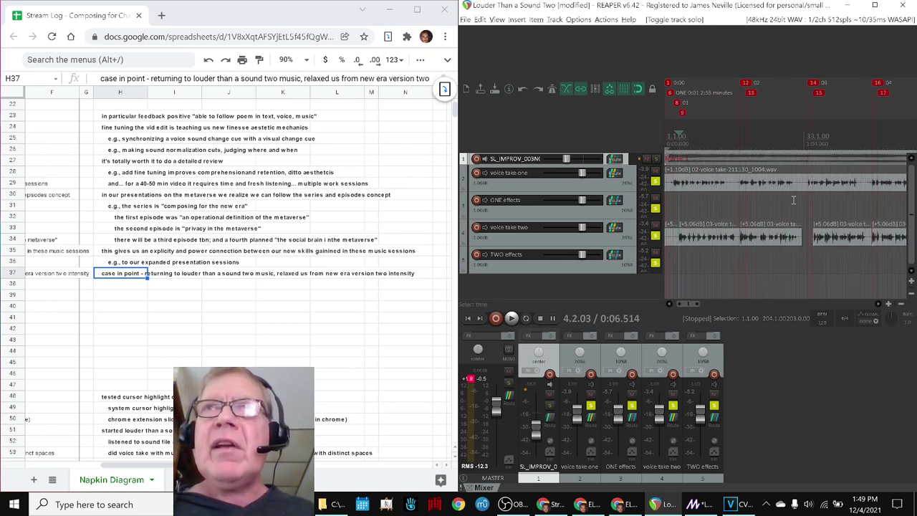
{"action": "left_click", "coordinate": [745, 84]}
{"action": "key", "text": "space"}
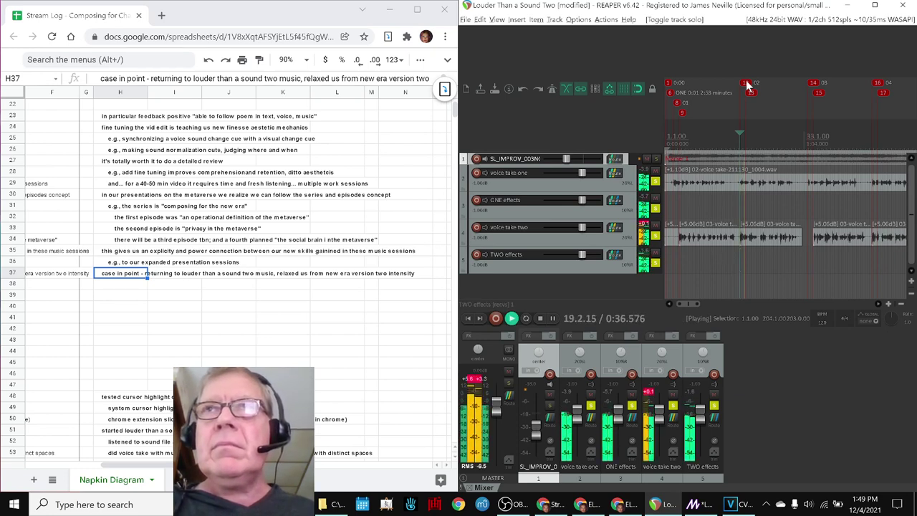
{"action": "key", "text": "space"}
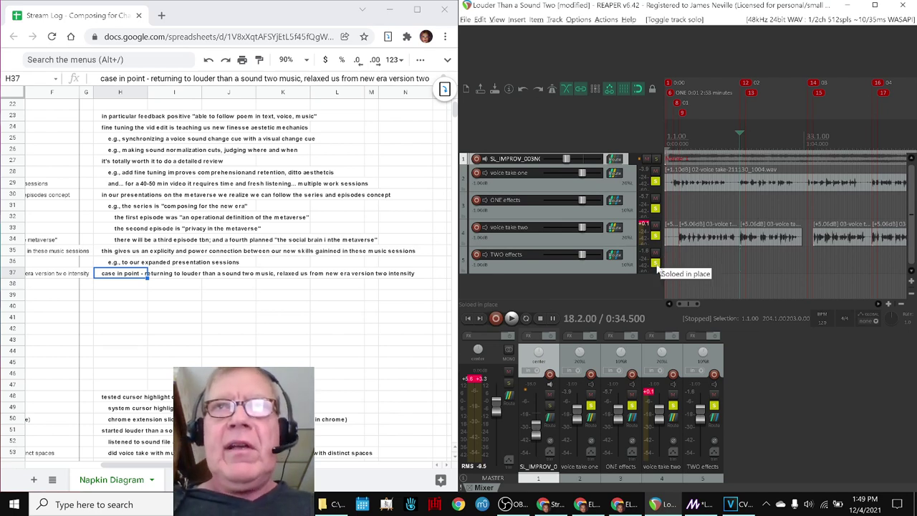
Unsolo the TWO effects, ONE effects and voice take one tracks.
{"action": "left_click", "coordinate": [655, 263]}
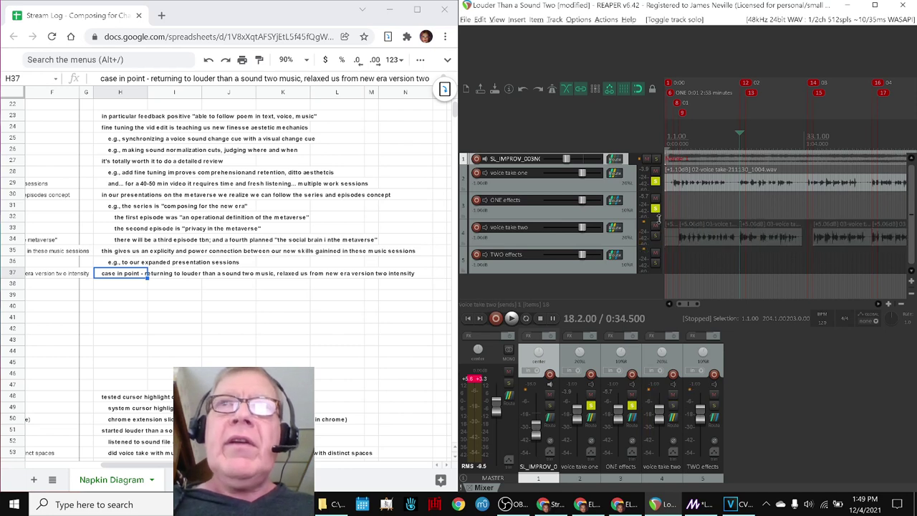
{"action": "left_click", "coordinate": [655, 209]}
{"action": "left_click", "coordinate": [654, 181]}
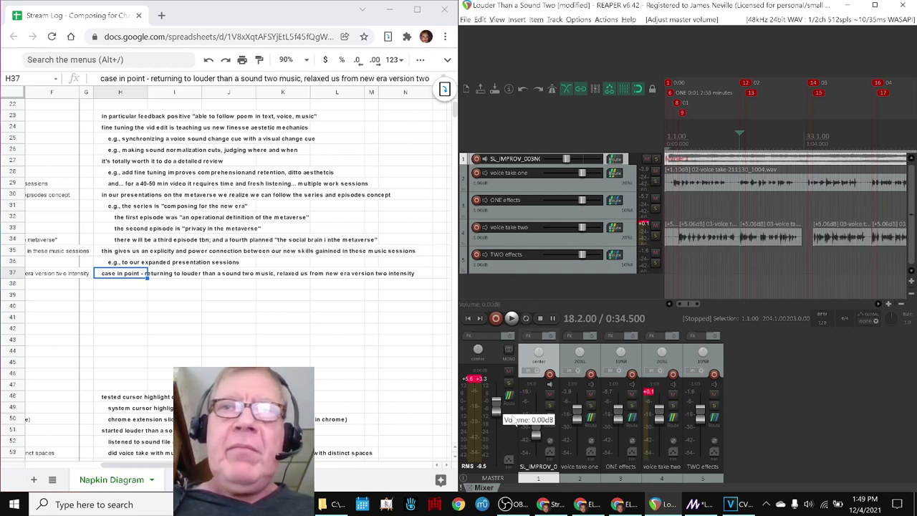
{"action": "mouse_move", "coordinate": [698, 504]}
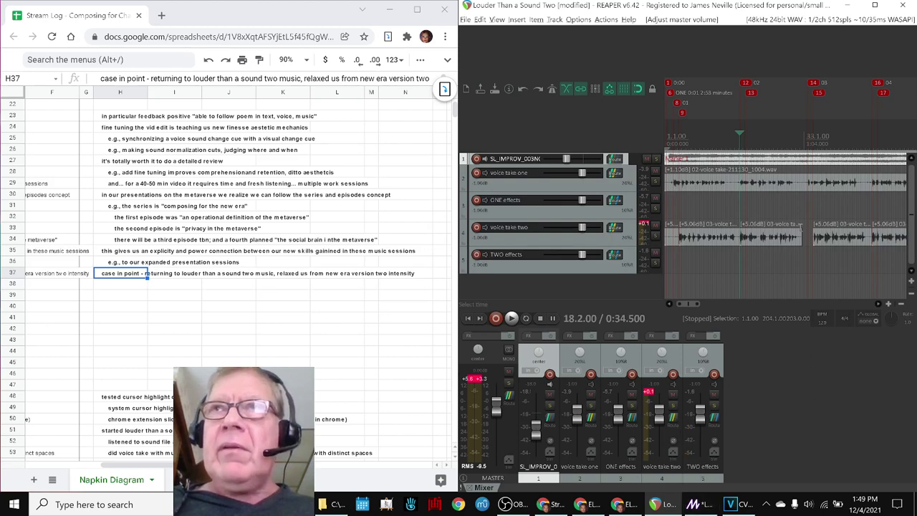
{"action": "scroll", "coordinate": [800, 225], "scroll_direction": "down", "scroll_amount": 5}
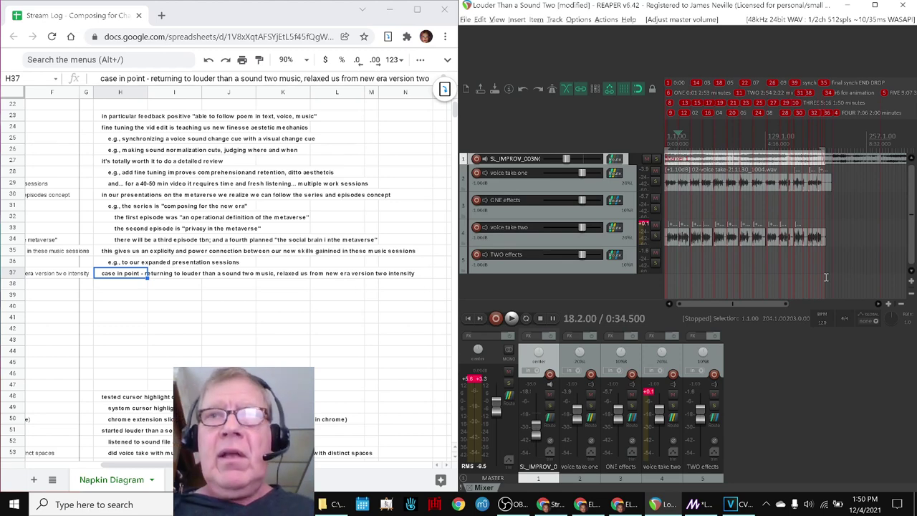
Switch to Magic and drag its output window, showing scene 01 on purple, to the upper left.
{"action": "left_click", "coordinate": [693, 504]}
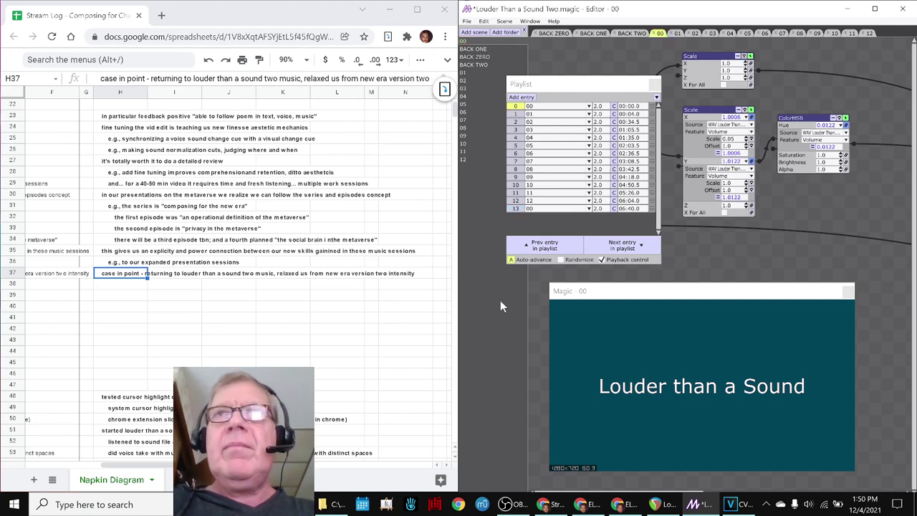
{"action": "left_click_drag", "start_coordinate": [603, 289], "coordinate": [444, 36]}
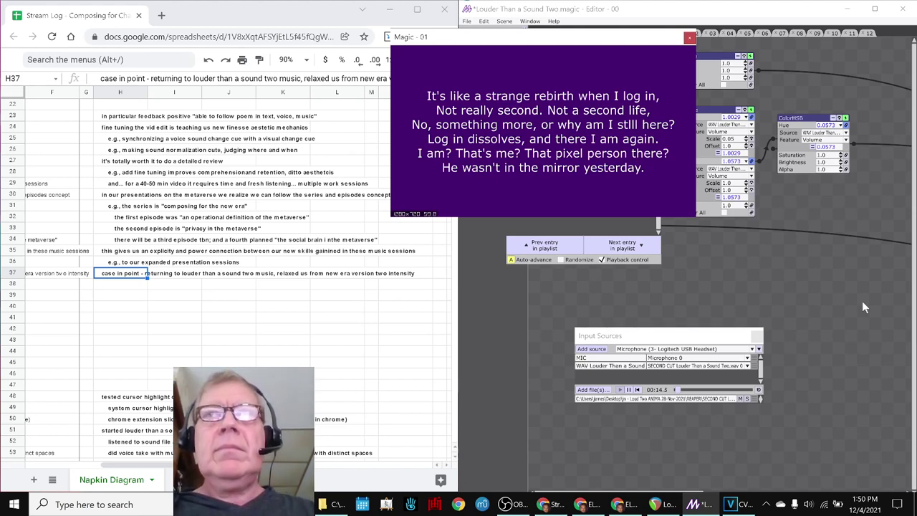
Jump the poem audio ahead to about 4:42, then further to 5:29.
{"action": "left_click", "coordinate": [728, 390]}
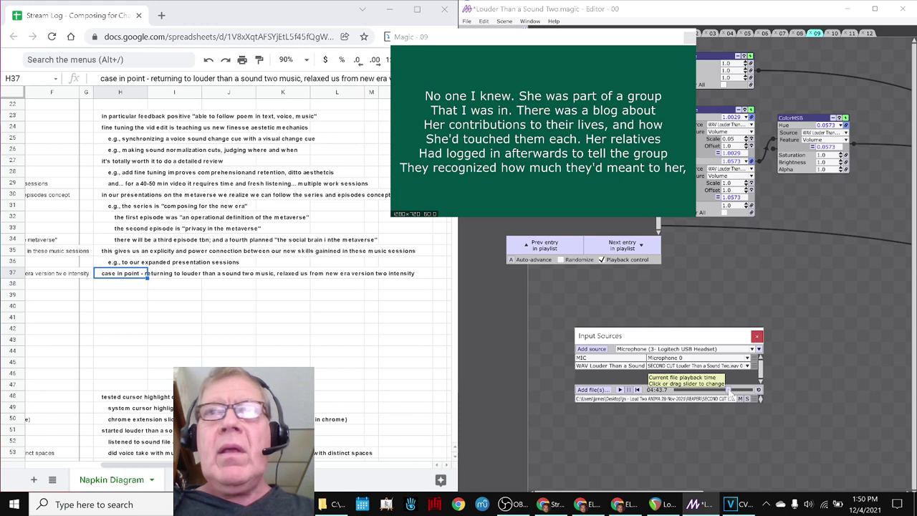
{"action": "left_click_drag", "start_coordinate": [730, 393], "coordinate": [738, 393]}
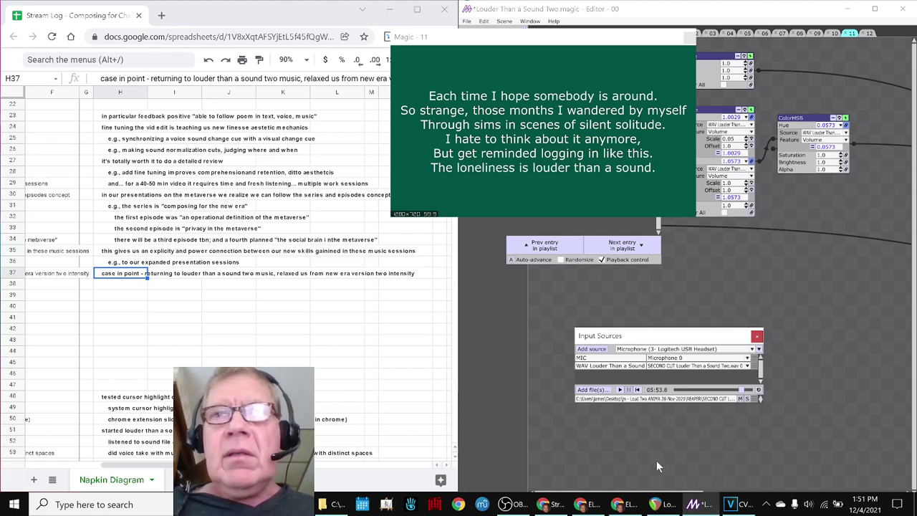
Rewind the poem audio to about 5:02 and let the visualization play through to the title card.
{"action": "left_click", "coordinate": [731, 389]}
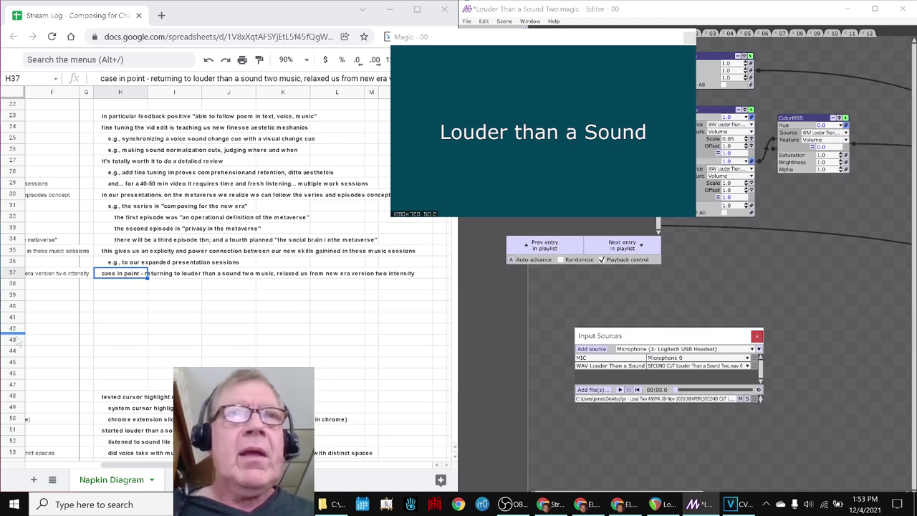
Return to the stream log sheet and move down column A to the Ideas Next Time row.
{"action": "left_click", "coordinate": [63, 335]}
{"action": "scroll", "coordinate": [62, 338], "scroll_direction": "left", "scroll_amount": 3}
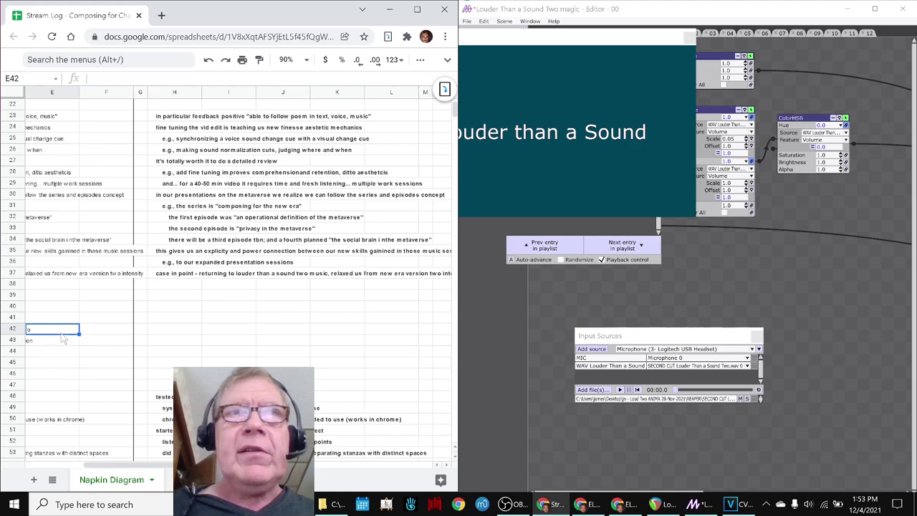
{"action": "left_click", "coordinate": [63, 335]}
{"action": "key", "text": "Home"}
{"action": "key", "text": "Down"}
{"action": "key", "text": "Down"}
{"action": "key", "text": "Down"}
{"action": "key", "text": "Down"}
{"action": "key", "text": "Down"}
{"action": "key", "text": "Down"}
{"action": "key", "text": "Down"}
{"action": "key", "text": "Down"}
{"action": "key", "text": "Down"}
{"action": "key", "text": "Down"}
{"action": "key", "text": "Down"}
{"action": "key", "text": "Down"}
{"action": "key", "text": "Down"}
{"action": "key", "text": "Down"}
{"action": "key", "text": "Down"}
{"action": "key", "text": "Down"}
{"action": "key", "text": "Down"}
{"action": "key", "text": "Down"}
{"action": "key", "text": "Down"}
{"action": "key", "text": "Down"}
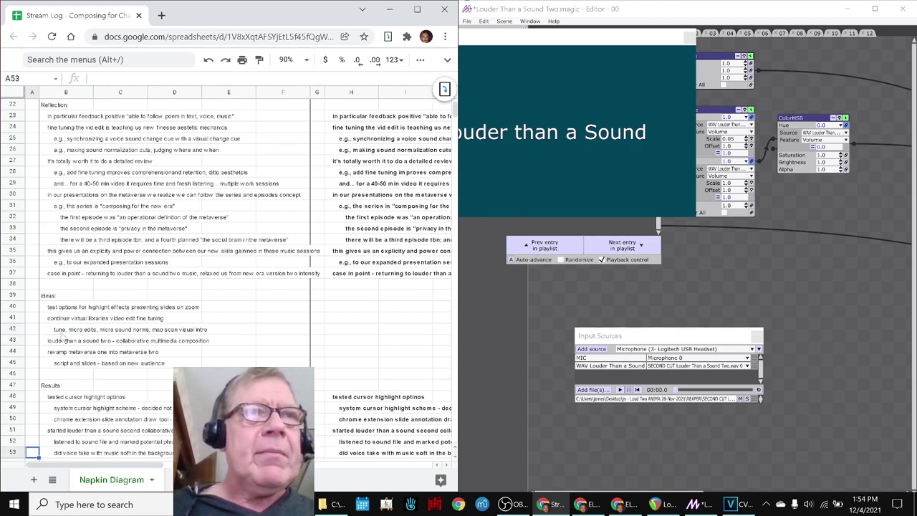
{"action": "key", "text": "Down"}
{"action": "key", "text": "Down"}
{"action": "key", "text": "Down"}
{"action": "key", "text": "Down"}
{"action": "key", "text": "Down"}
{"action": "key", "text": "Down"}
{"action": "key", "text": "Down"}
{"action": "key", "text": "Down"}
{"action": "key", "text": "Down"}
{"action": "key", "text": "Down"}
{"action": "key", "text": "Down"}
{"action": "key", "text": "Up"}
{"action": "key", "text": "Up"}
{"action": "key", "text": "Up"}
{"action": "key", "text": "Up"}
{"action": "key", "text": "Up"}
{"action": "key", "text": "Up"}
{"action": "key", "text": "Up"}
{"action": "key", "text": "Up"}
{"action": "key", "text": "Up"}
{"action": "key", "text": "Up"}
{"action": "key", "text": "Up"}
{"action": "key", "text": "Up"}
{"action": "key", "text": "Up"}
{"action": "key", "text": "Up"}
{"action": "key", "text": "Up"}
{"action": "key", "text": "Up"}
{"action": "key", "text": "Up"}
{"action": "key", "text": "Up"}
{"action": "key", "text": "Up"}
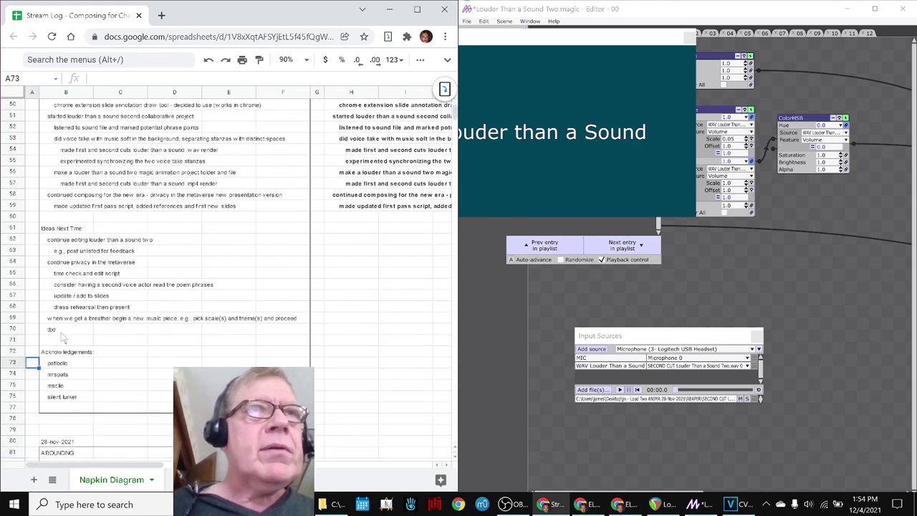
Step through each Ideas Next Time entry, past 'tbd', into the acknowledgements list.
{"action": "key", "text": "Right"}
{"action": "key", "text": "Down"}
{"action": "key", "text": "Down"}
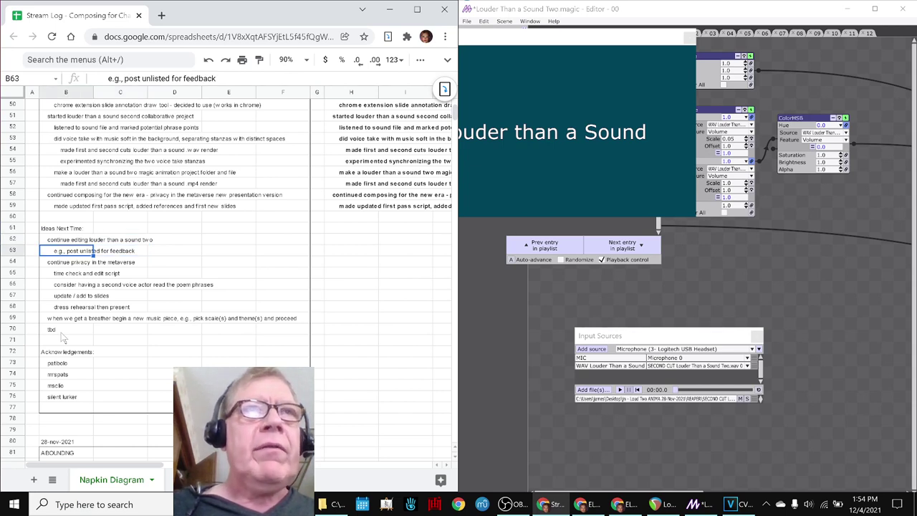
{"action": "key", "text": "Up"}
{"action": "key", "text": "Down"}
{"action": "key", "text": "Down"}
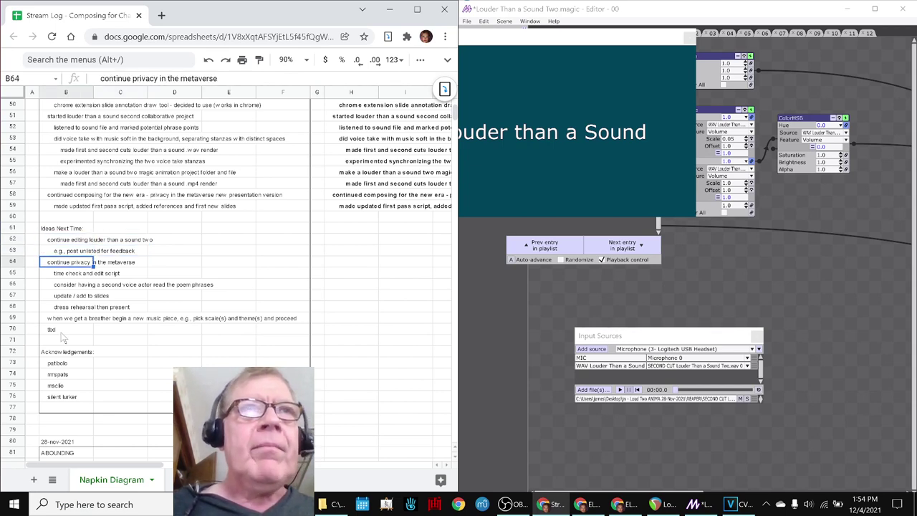
{"action": "key", "text": "Down"}
{"action": "key", "text": "Down"}
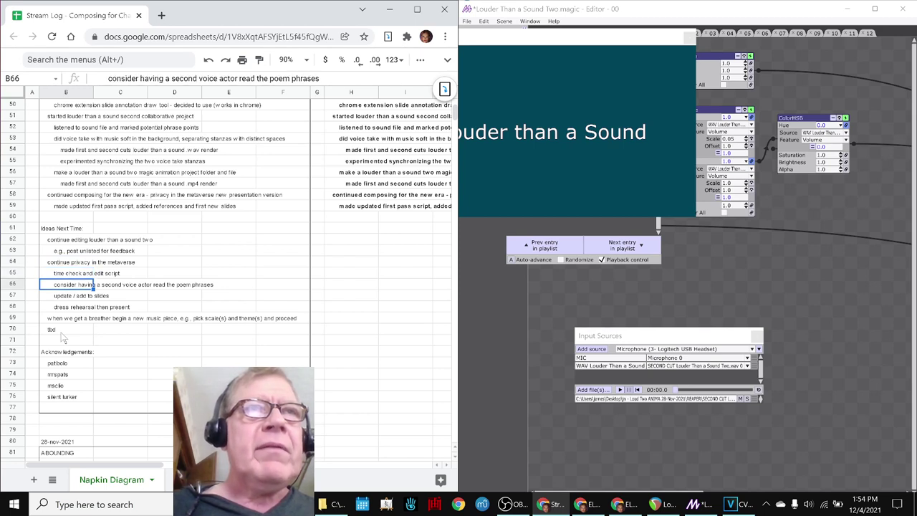
{"action": "key", "text": "Down"}
{"action": "key", "text": "Down"}
{"action": "key", "text": "Down"}
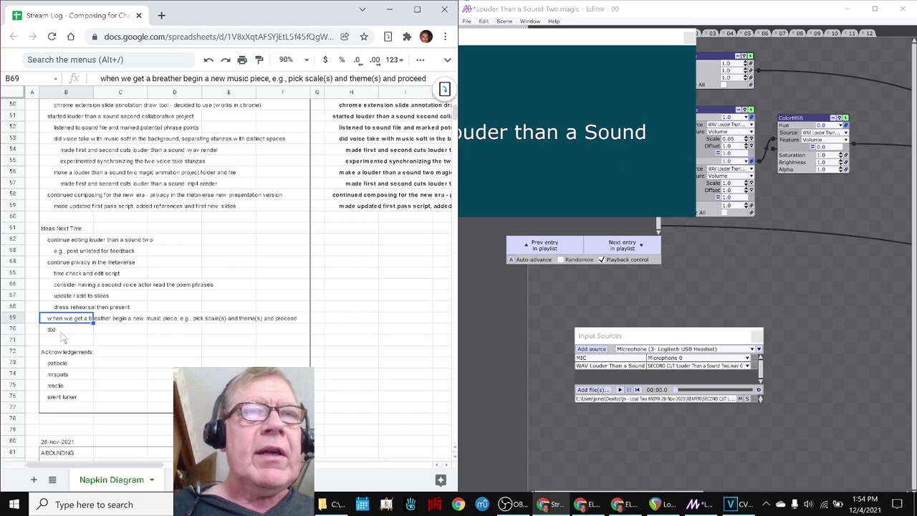
{"action": "key", "text": "Down"}
{"action": "key", "text": "Down"}
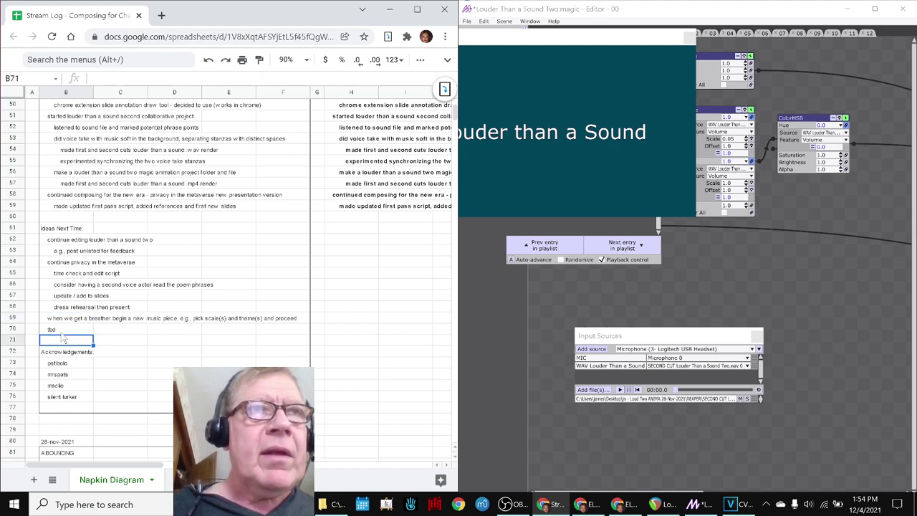
{"action": "key", "text": "Down"}
{"action": "key", "text": "Down"}
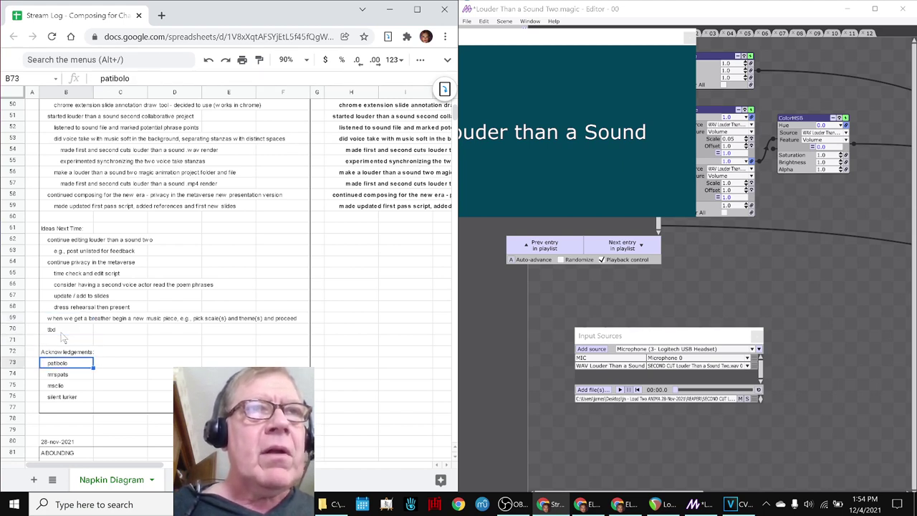
{"action": "key", "text": "Down"}
{"action": "key", "text": "Down"}
{"action": "key", "text": "Down"}
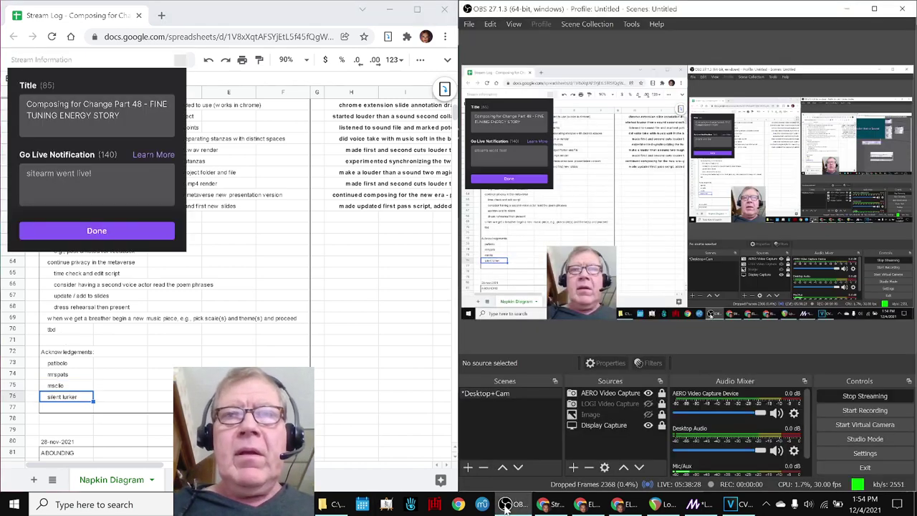
Bring OBS Studio forward, showing the 'Composing for Change Part 48' stream title.
{"action": "left_click", "coordinate": [505, 506]}
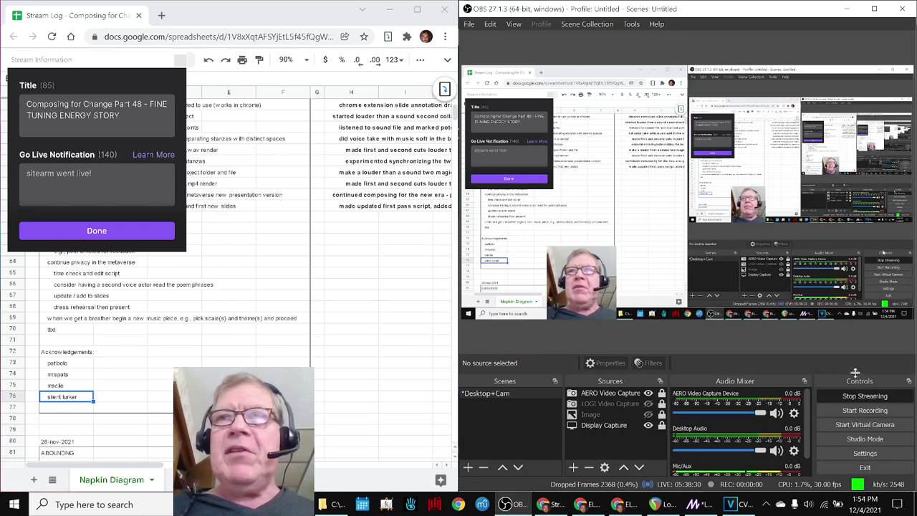